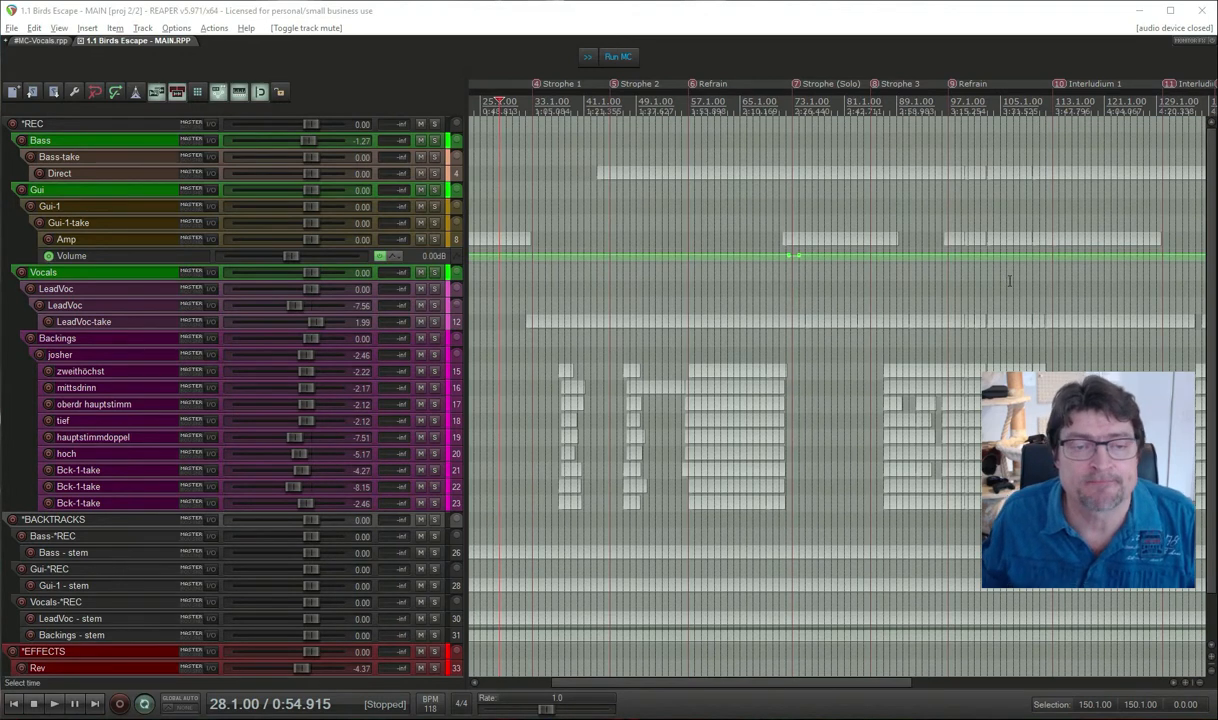
Reactivate the MAIN project and show the 1.1 Birds Escape -TEST project folder in File Explorer.
click(283, 15)
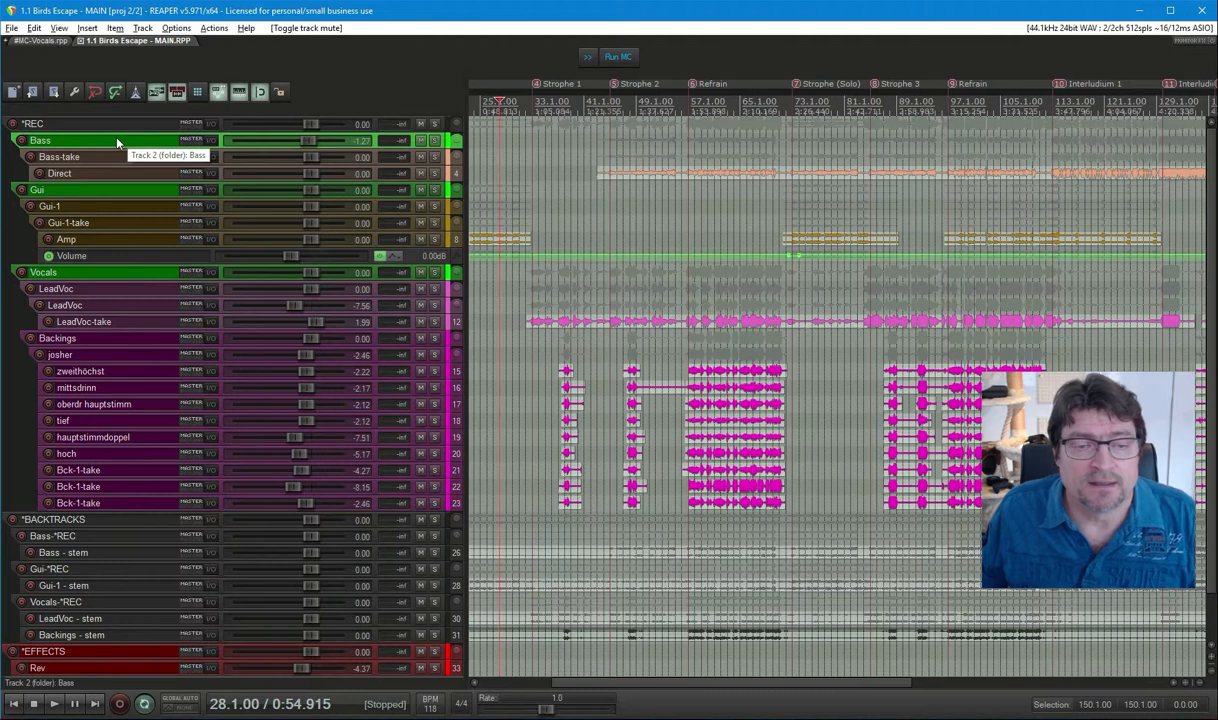
key(alt+Tab)
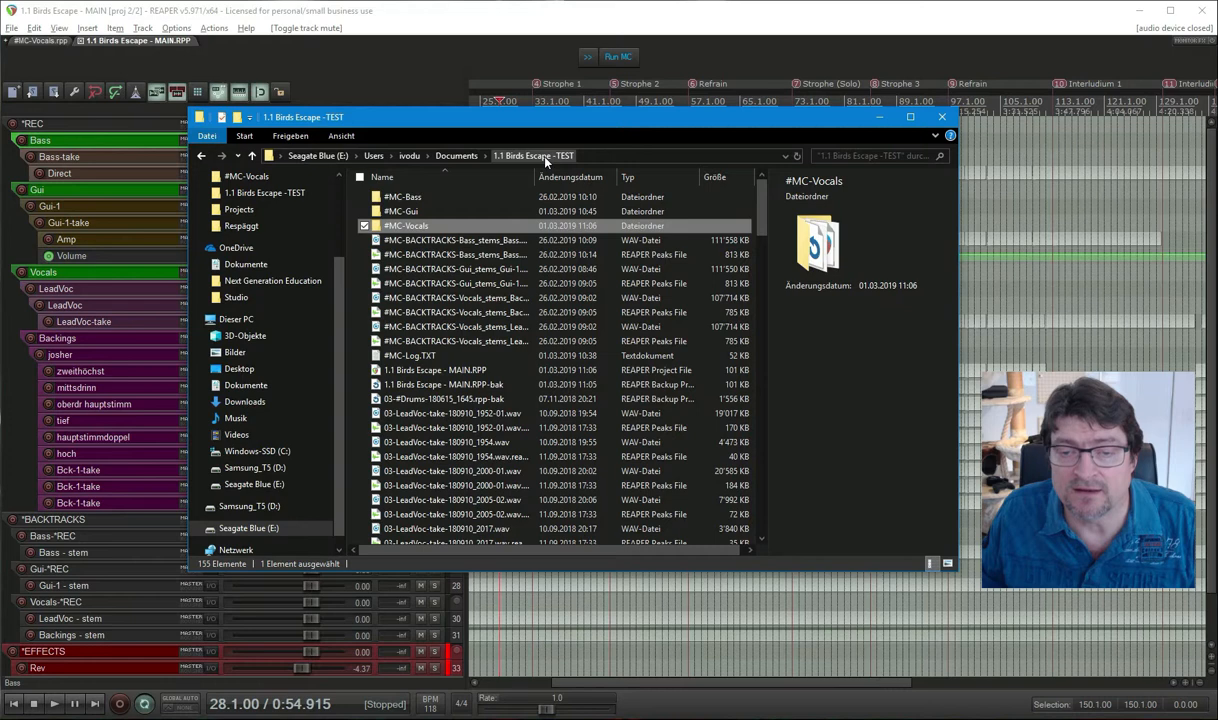
double_click(418, 228)
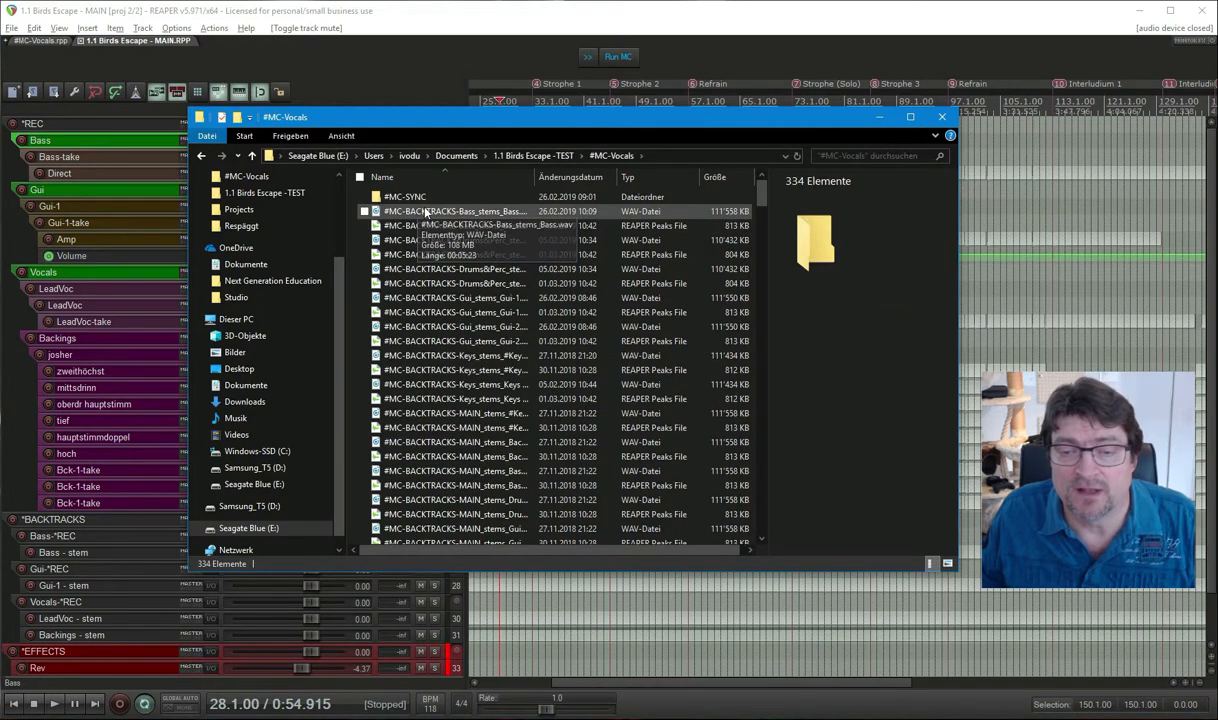
scroll(462, 282, down, 10)
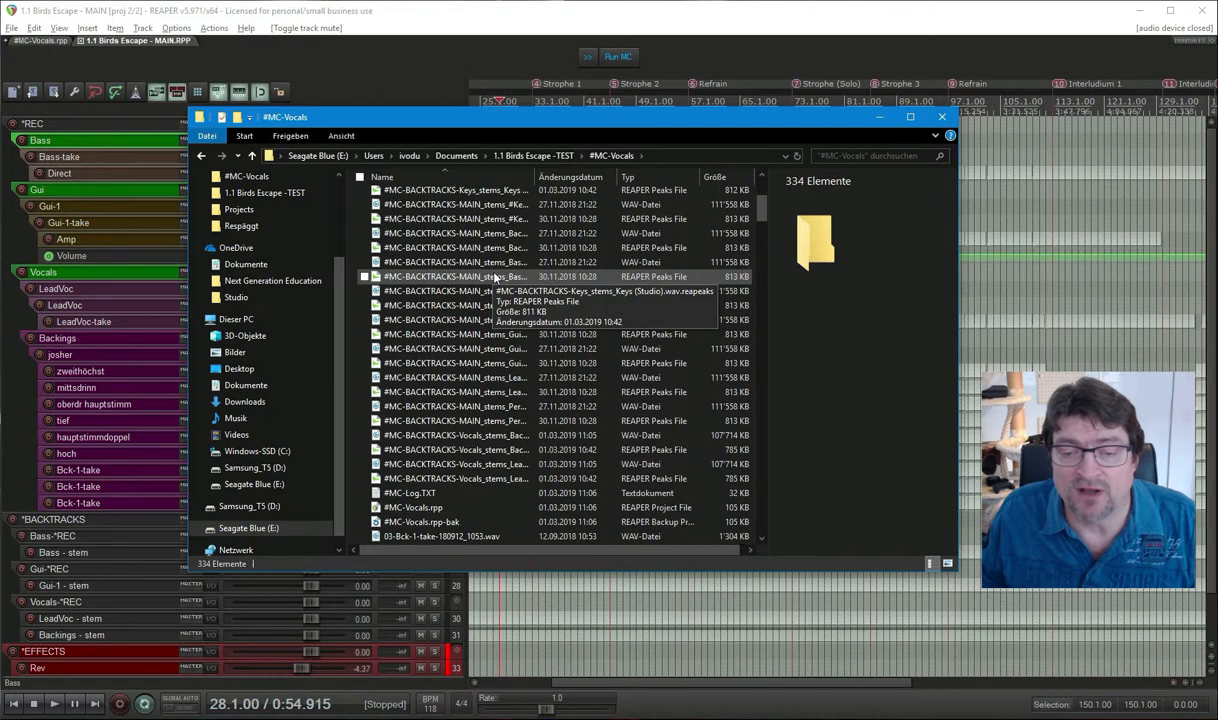
click(485, 291)
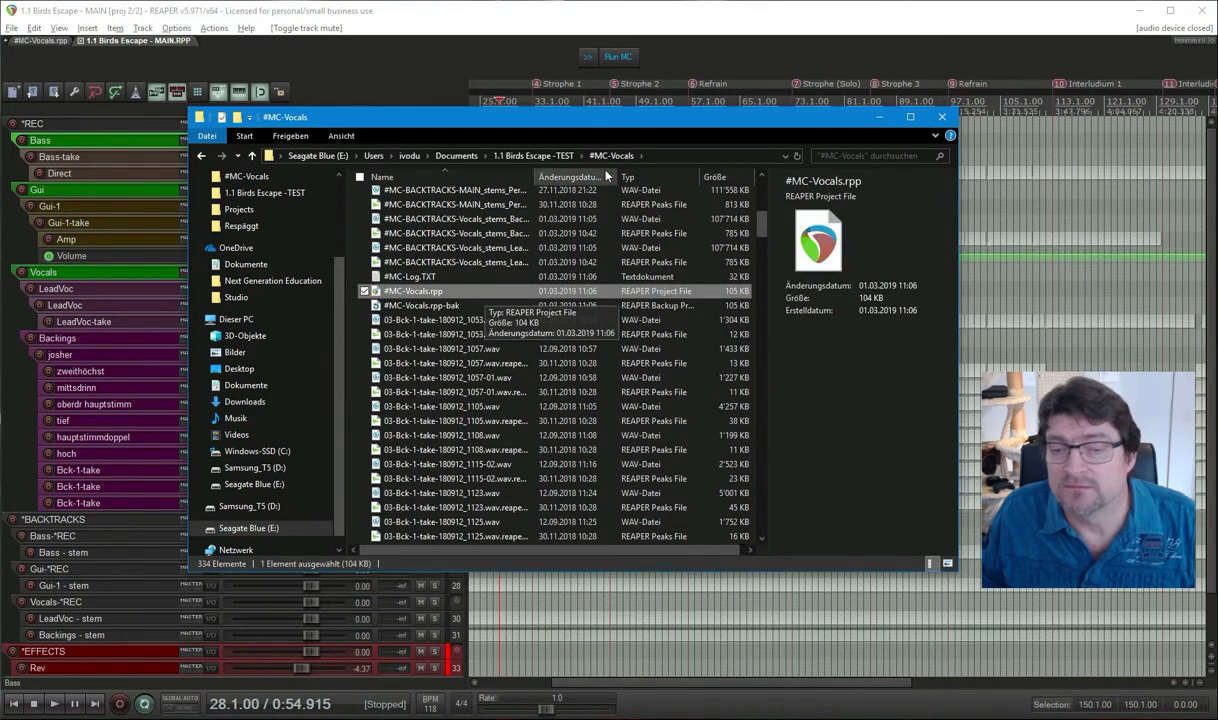
click(533, 155)
Minimize File Explorer and select the *REC folder track in the MAIN project.
click(879, 118)
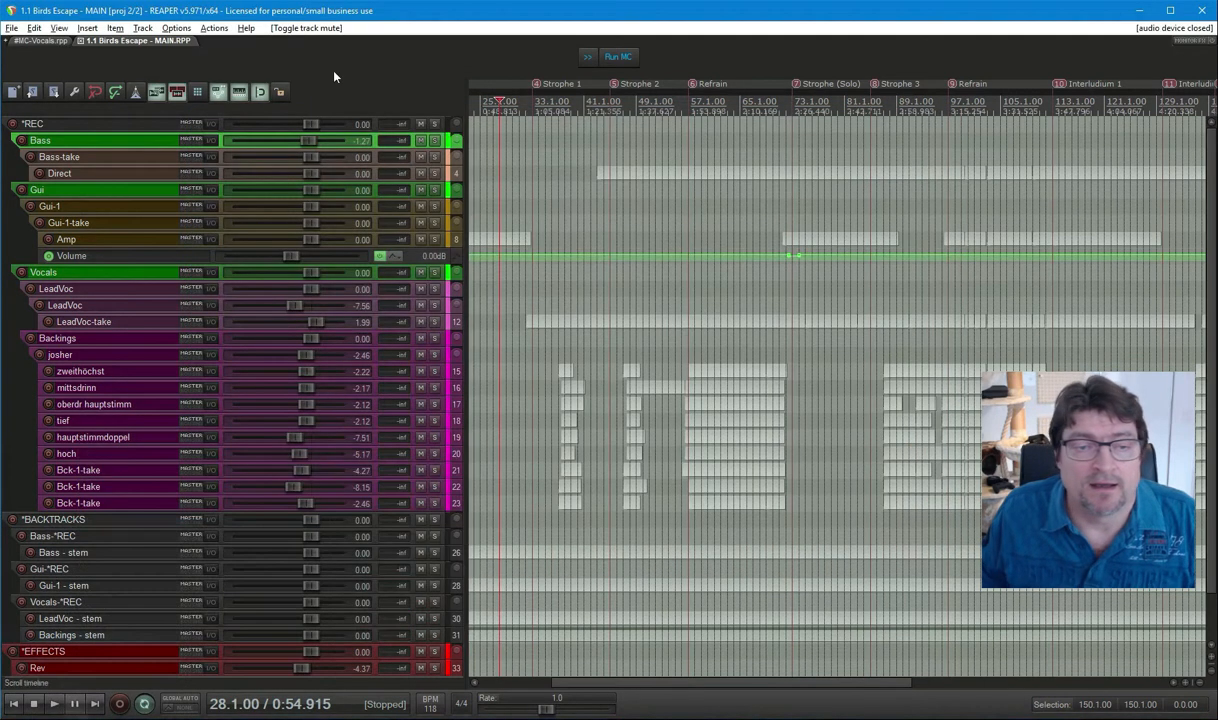
click(106, 125)
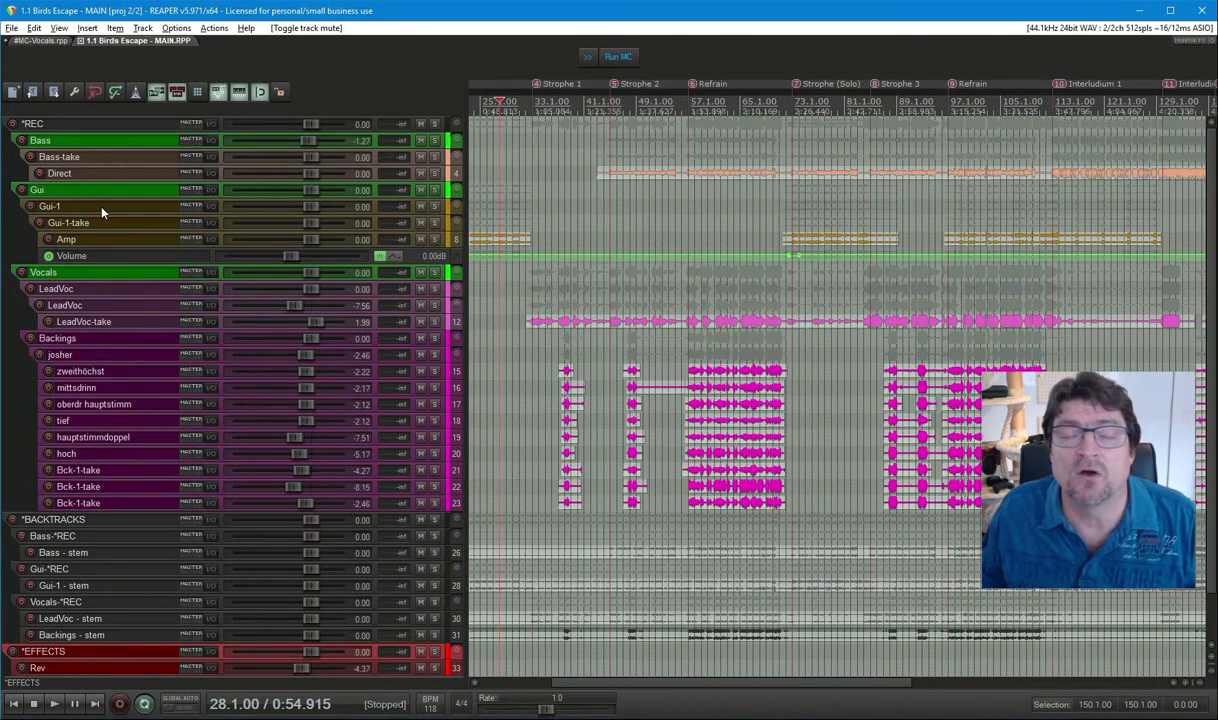
Switch to the #MC-Vocals.rpp project tab and select a Bck-1-take track.
click(40, 42)
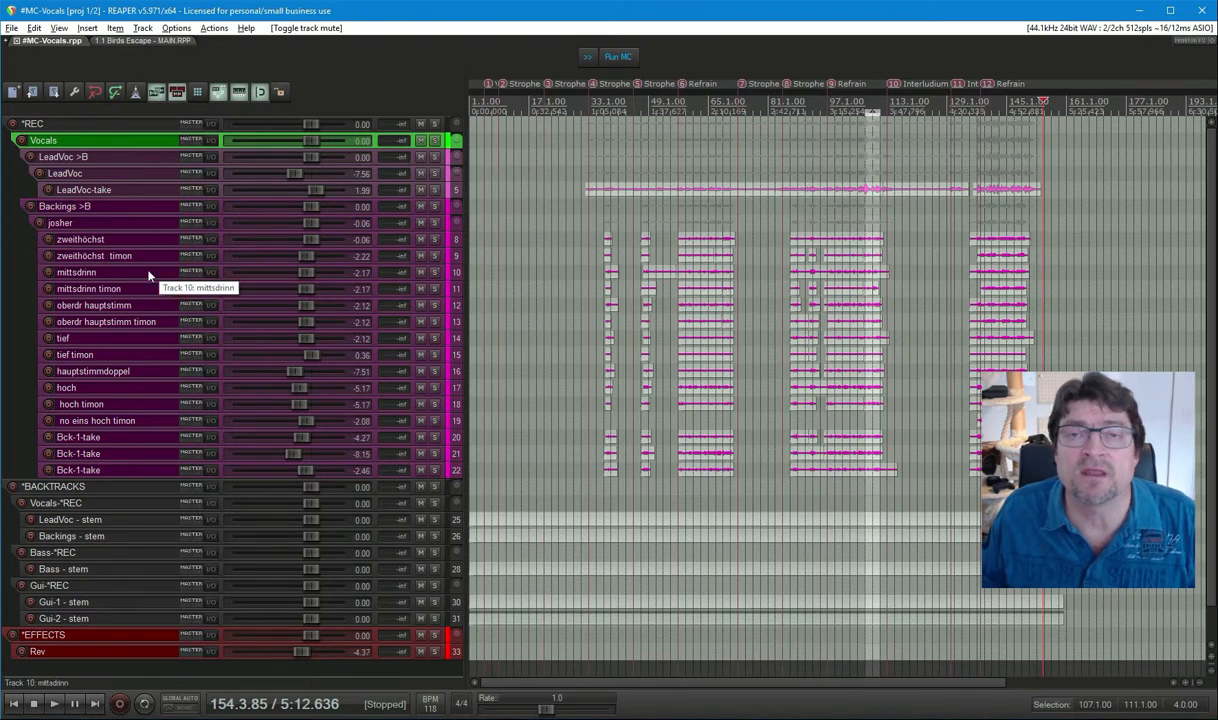
click(103, 458)
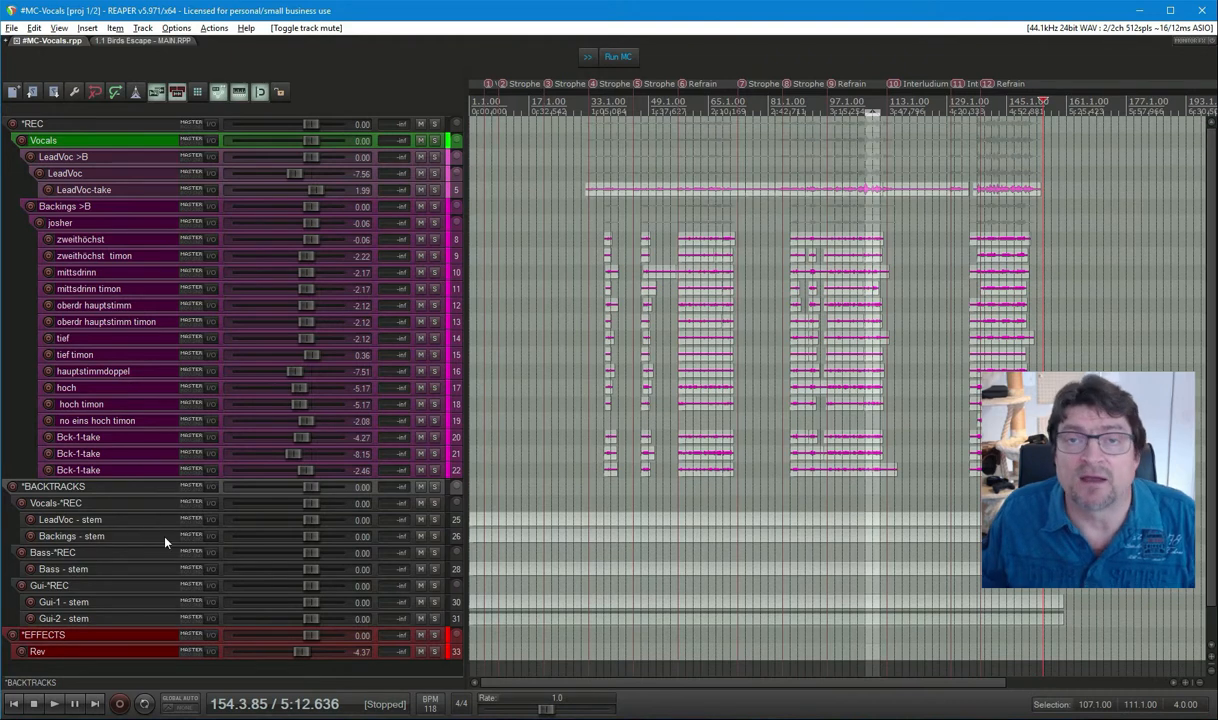
Select the LeadVoc >B and Backings >B folders, mute the Vocals-*REC backtrack folder, then select Vocals.
click(127, 158)
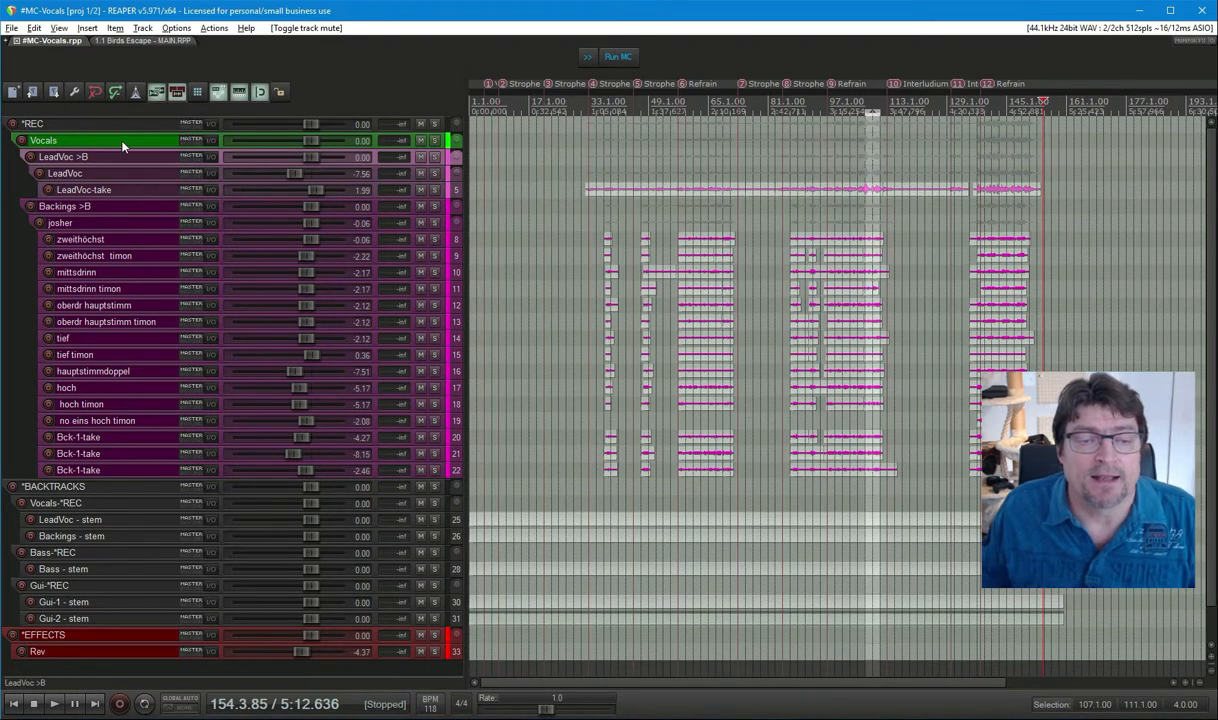
click(101, 207)
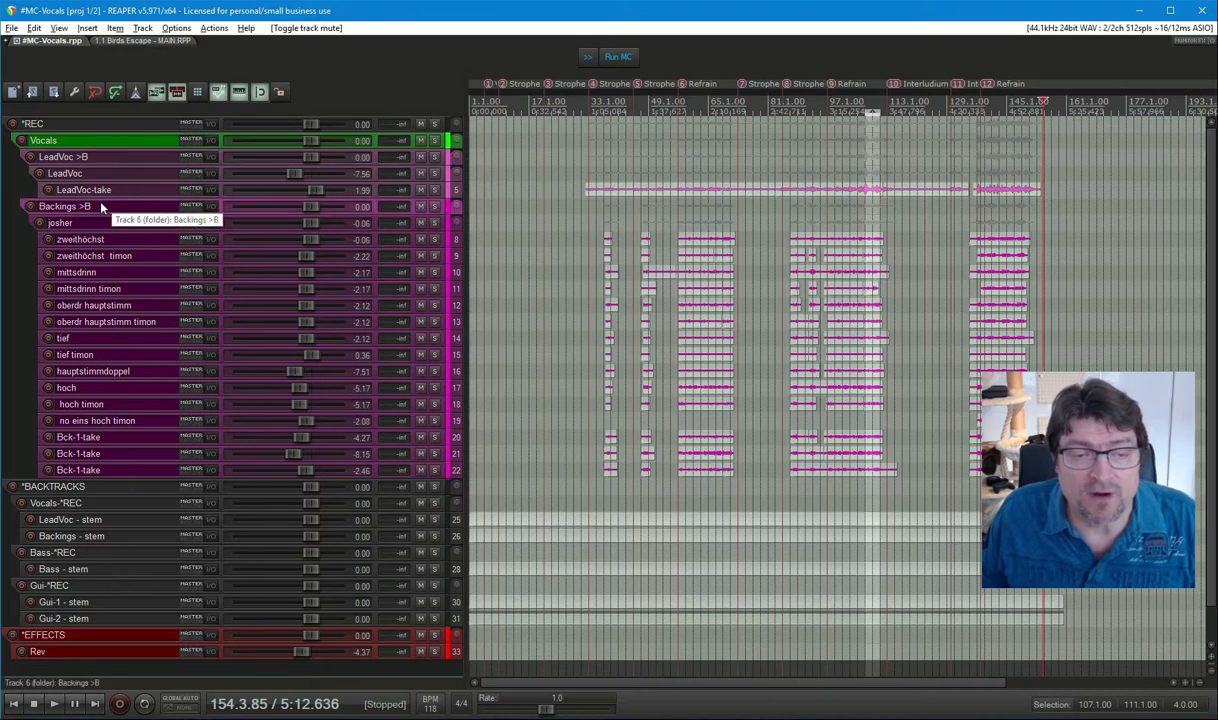
click(107, 159)
click(109, 209)
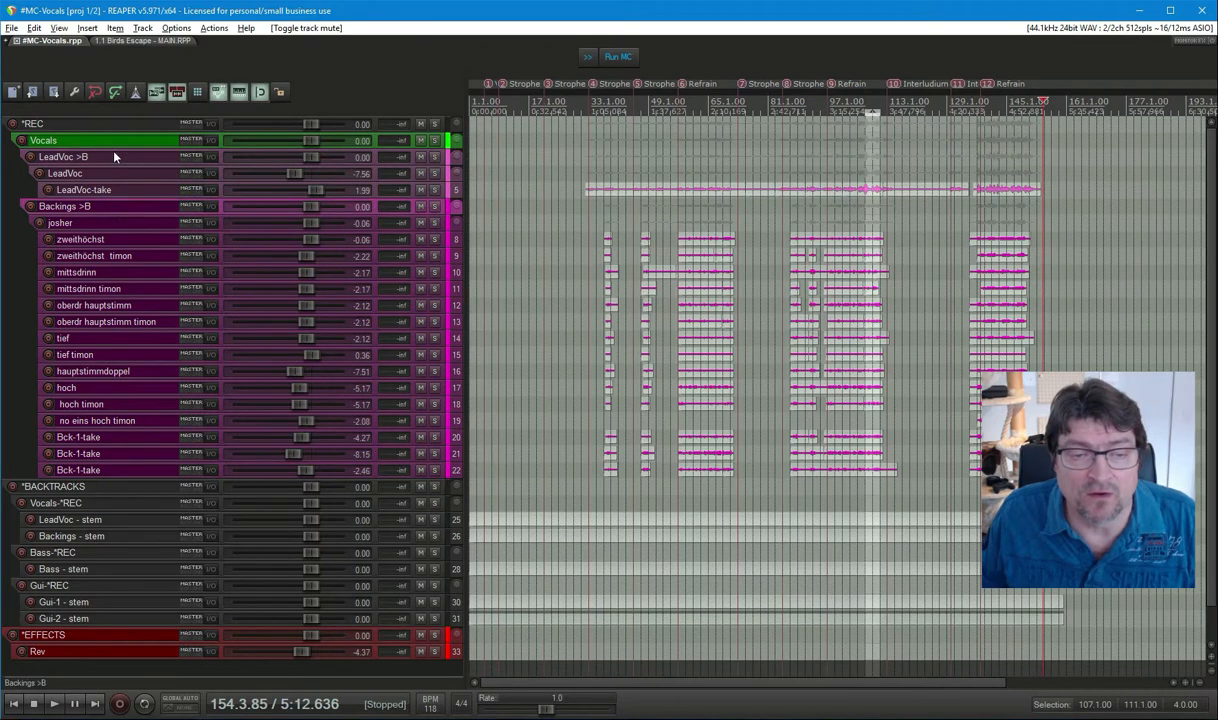
click(114, 157)
click(121, 208)
click(114, 161)
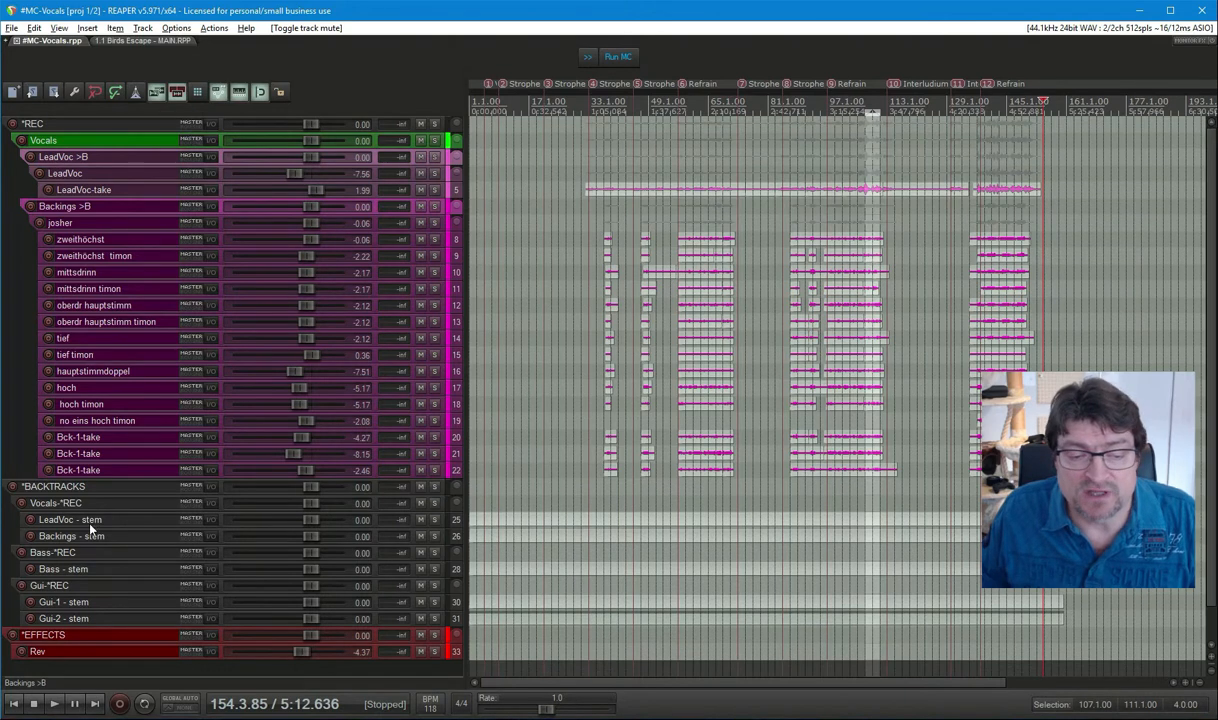
click(420, 503)
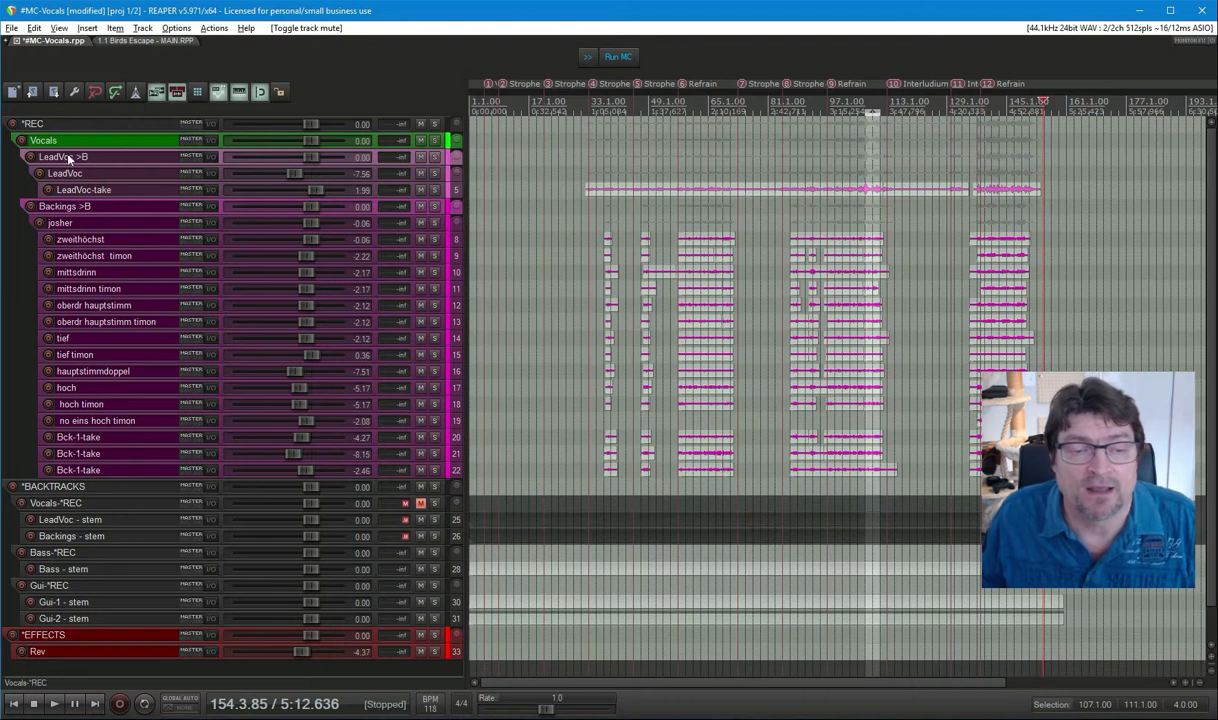
click(98, 144)
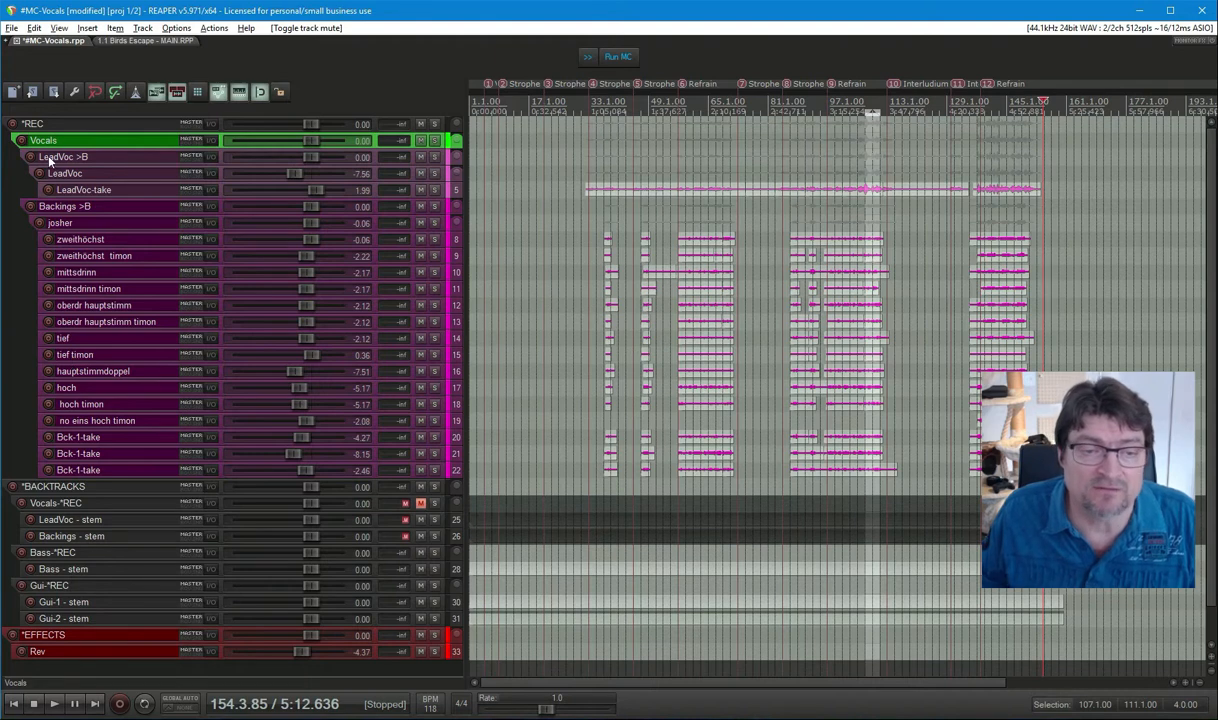
Cycle the tag-toggle script until the Vocals folder reads 'Vocals >C', with LeadVoc and Backings keeping >B.
click(588, 64)
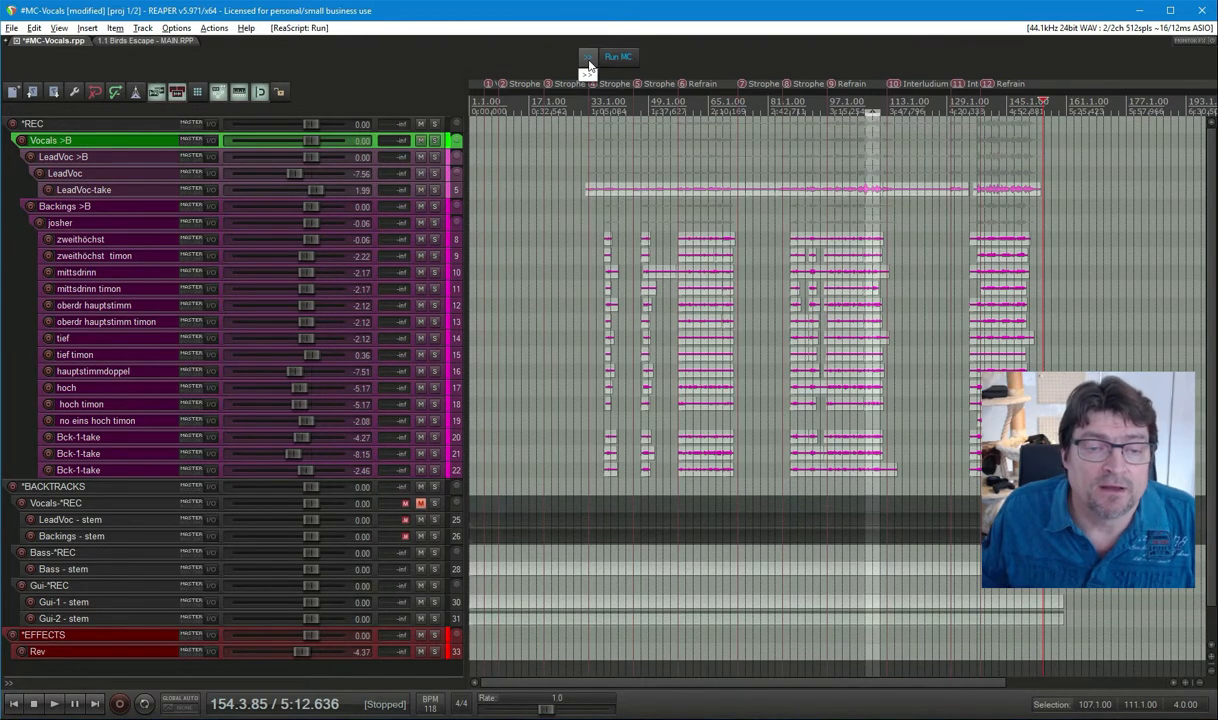
click(588, 64)
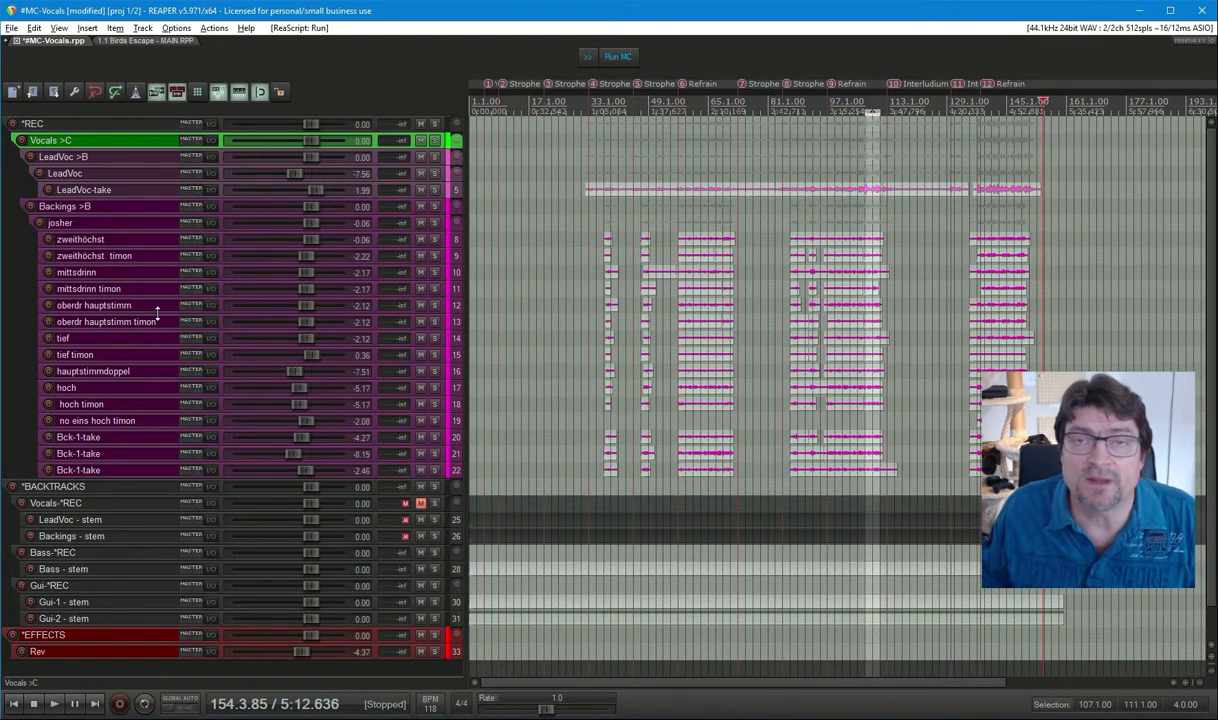
click(590, 62)
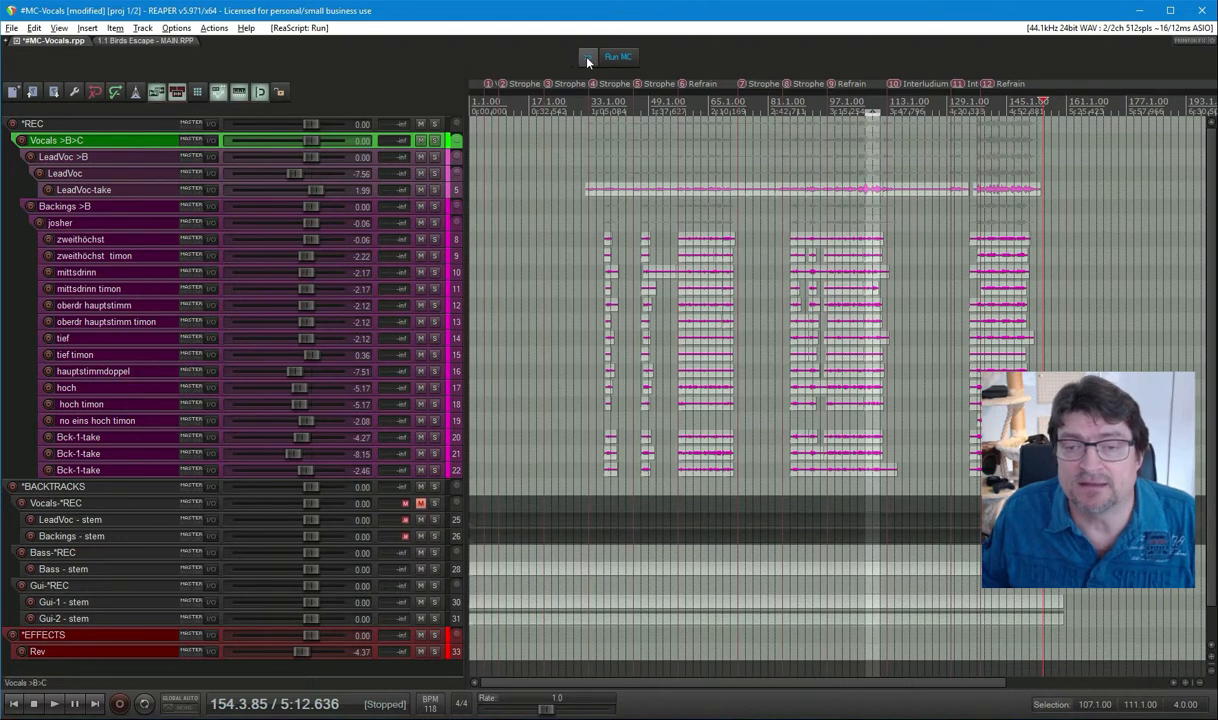
click(587, 60)
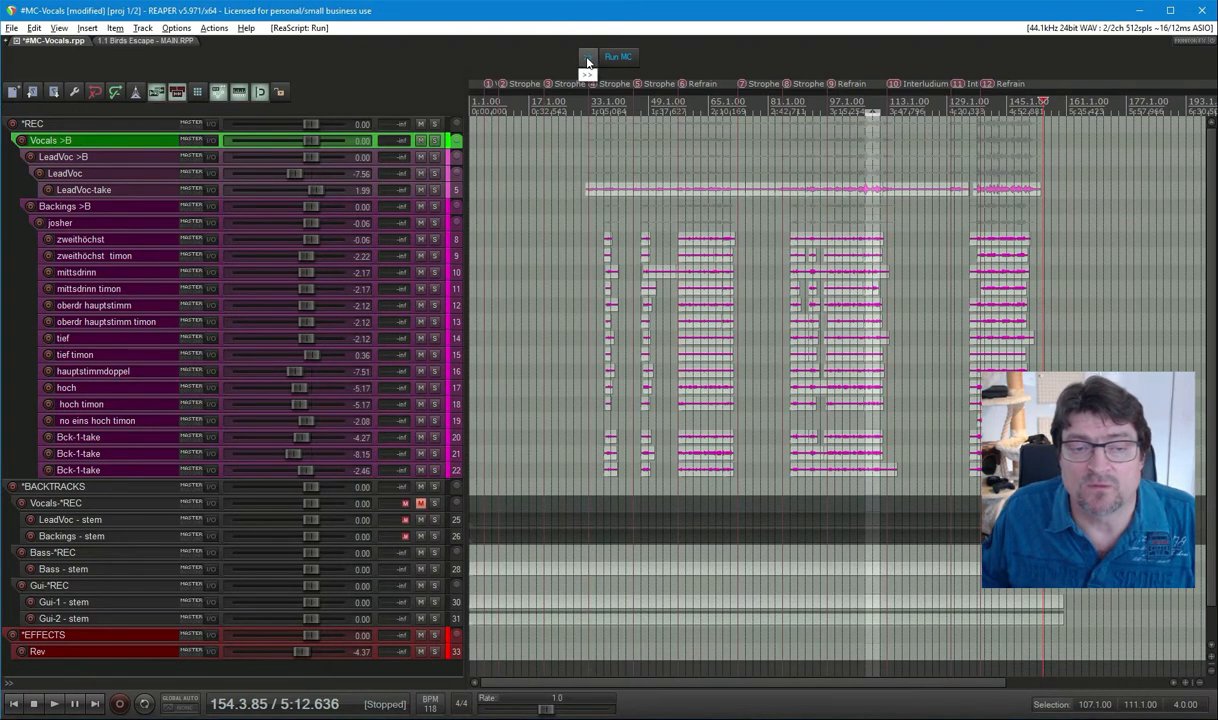
click(587, 60)
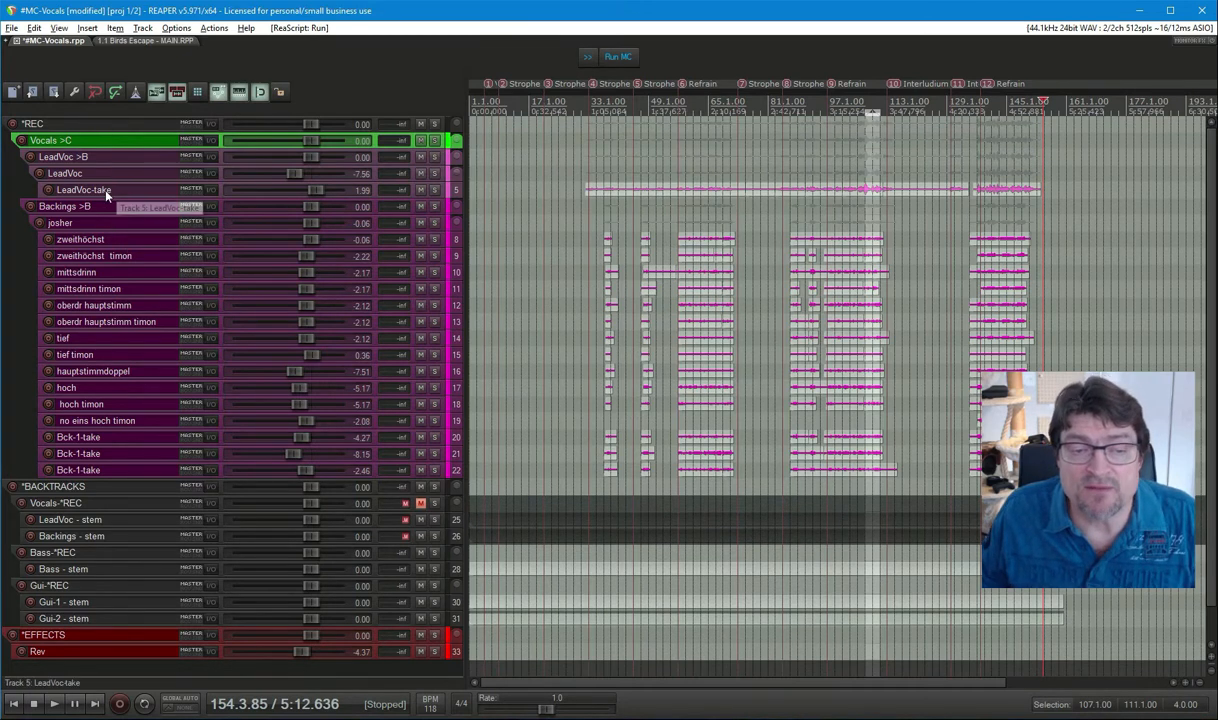
Launch Run MC on the Vocals project, confirming the collection and accepting closure of other projects.
click(619, 58)
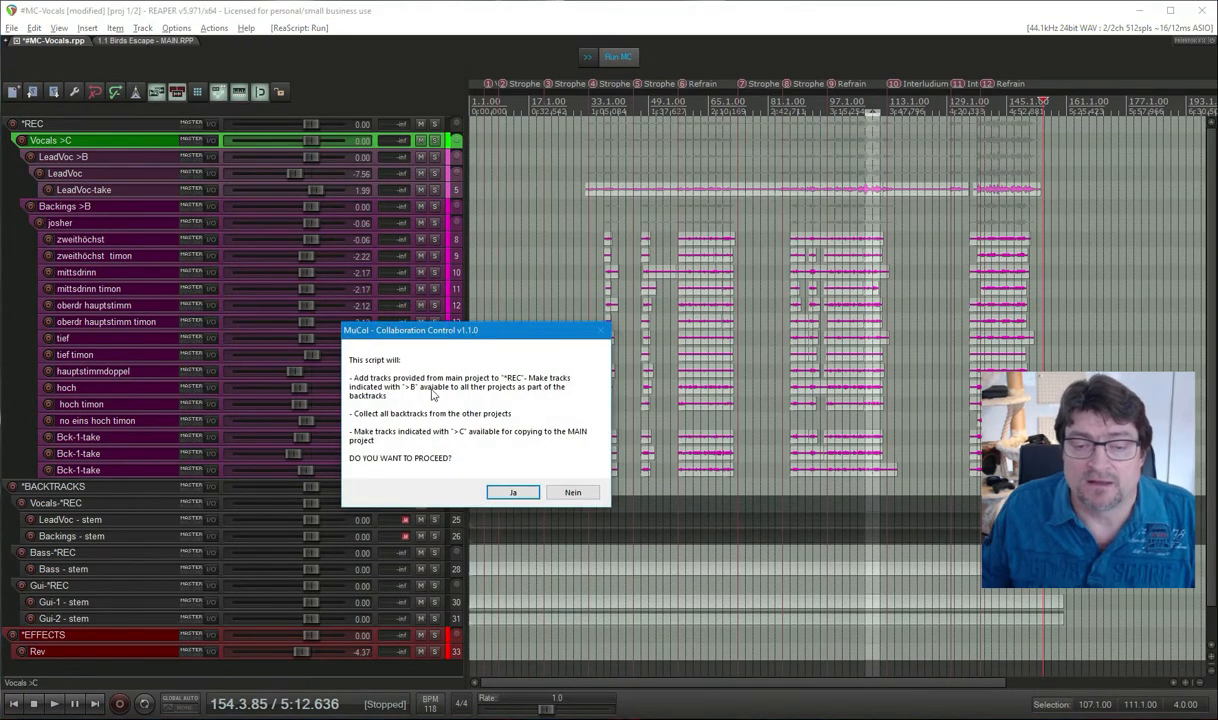
click(527, 495)
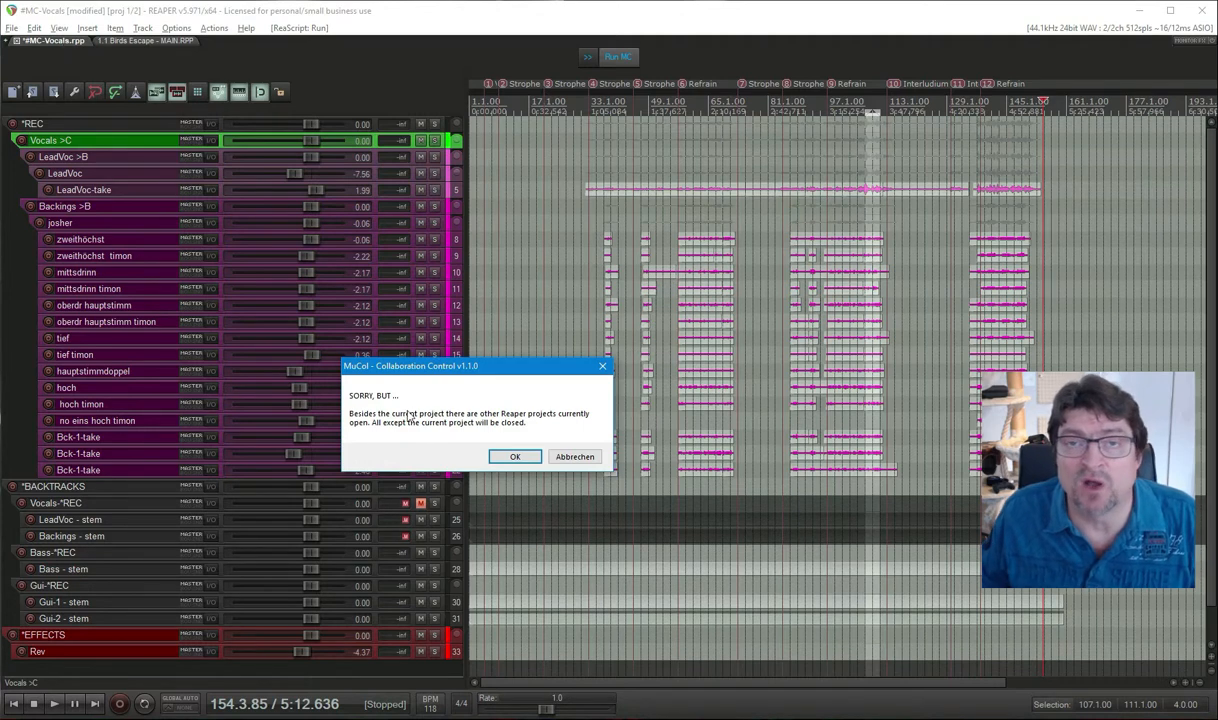
click(516, 457)
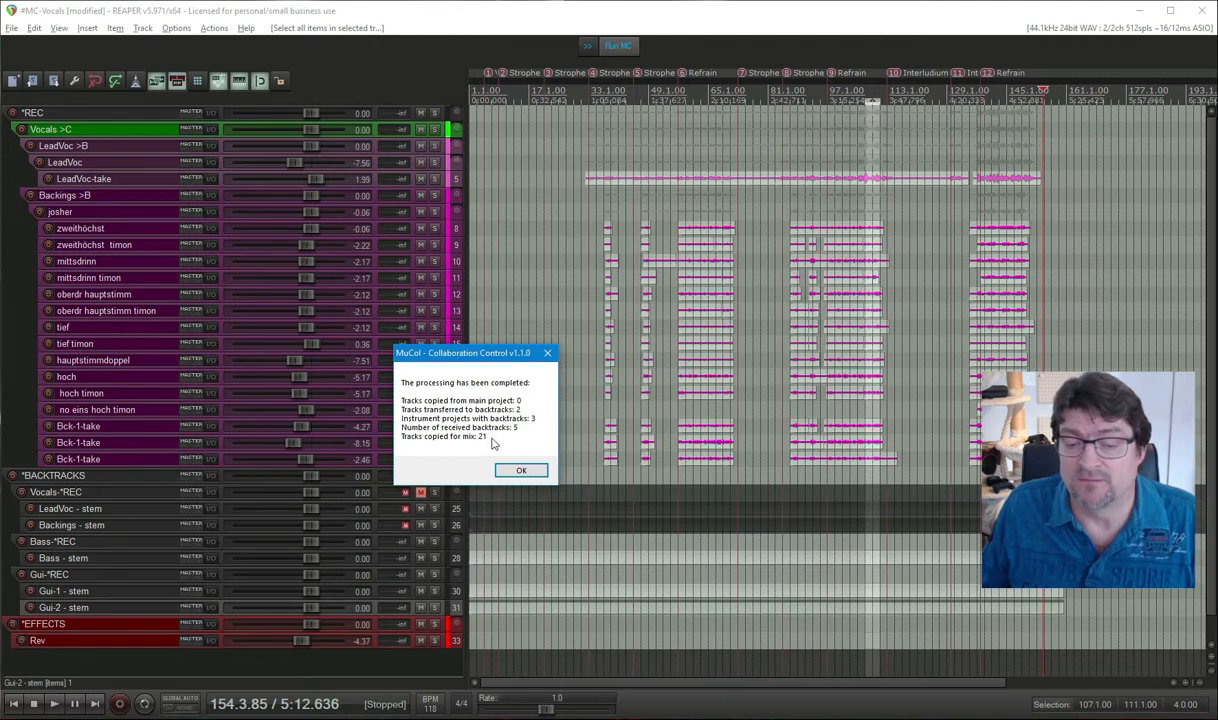
Dismiss the MuCol summary and open 1.1 Birds Escape - MAIN.RPP from the 1.1 Birds Escape -TEST folder in a new tab.
click(521, 470)
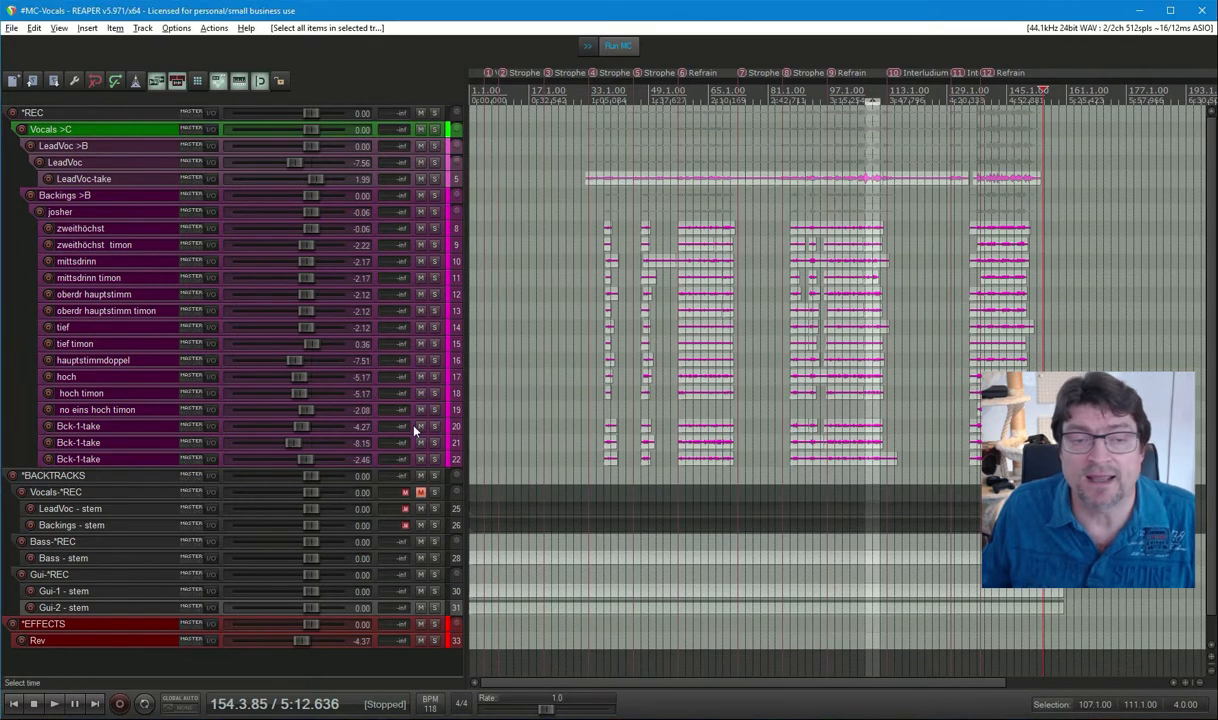
click(10, 30)
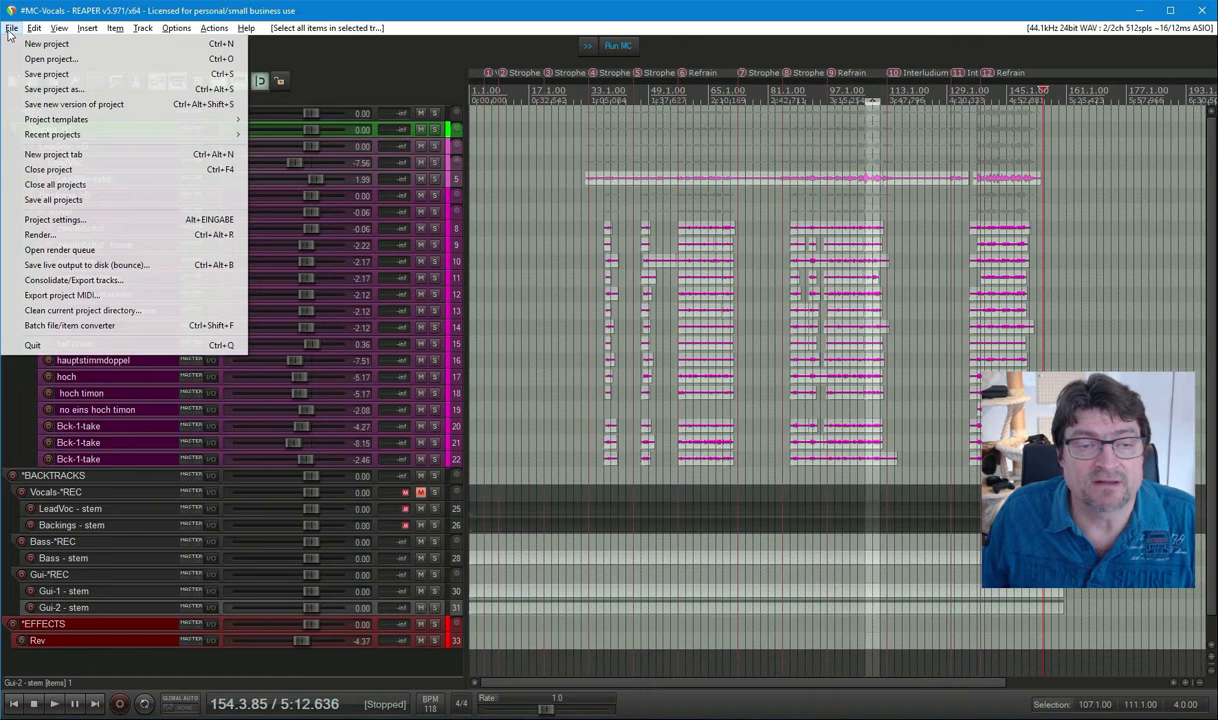
click(50, 59)
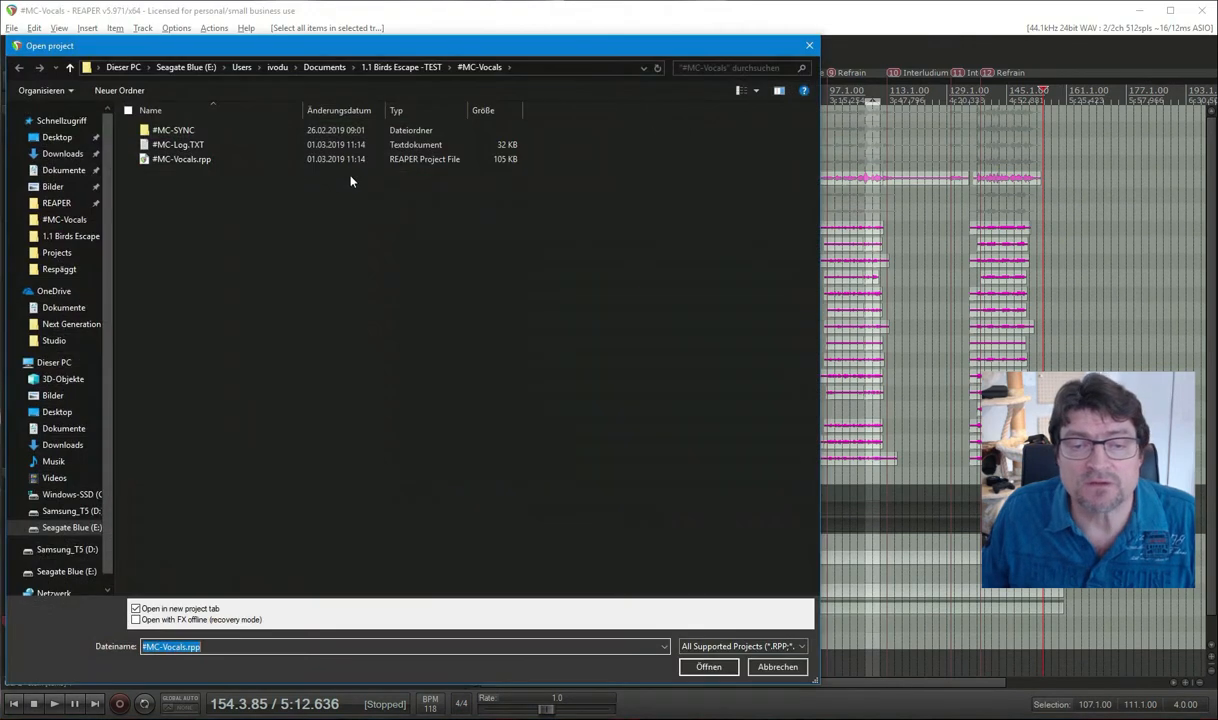
click(398, 67)
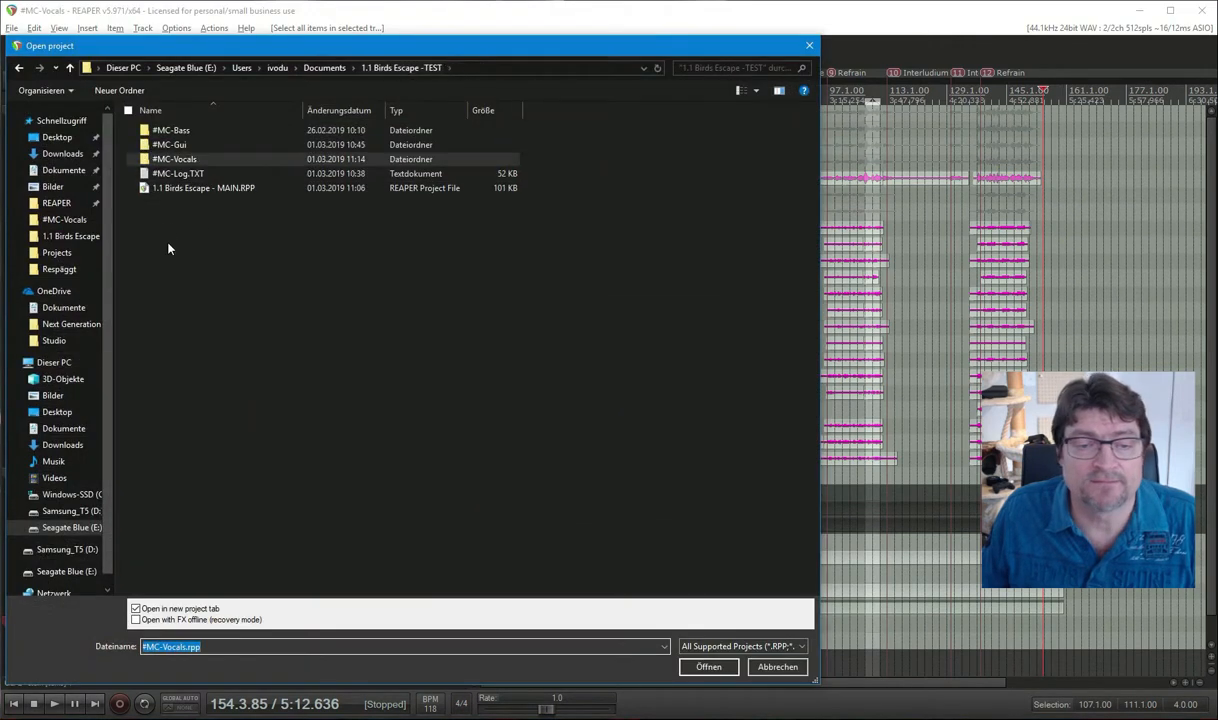
double_click(195, 190)
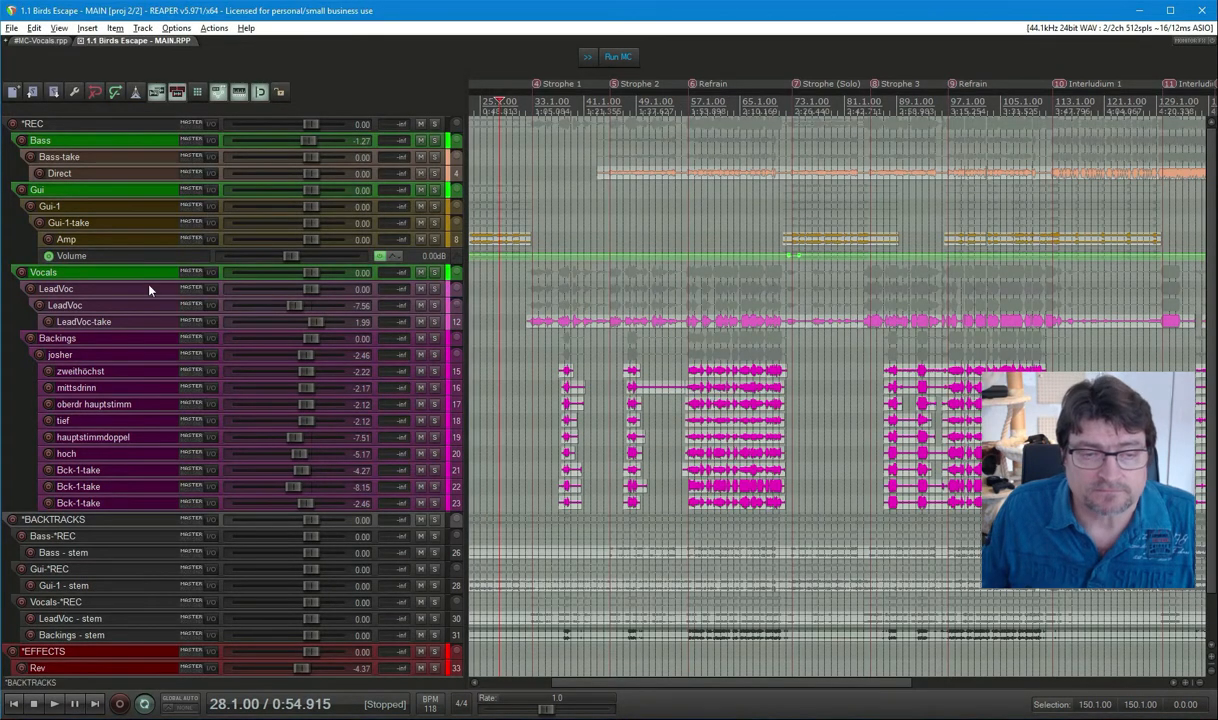
Compact the *REC folder to a single row and mute both the *REC and *BACKTRACKS folders.
scroll(149, 288, down, 1)
scroll(149, 288, up, 1)
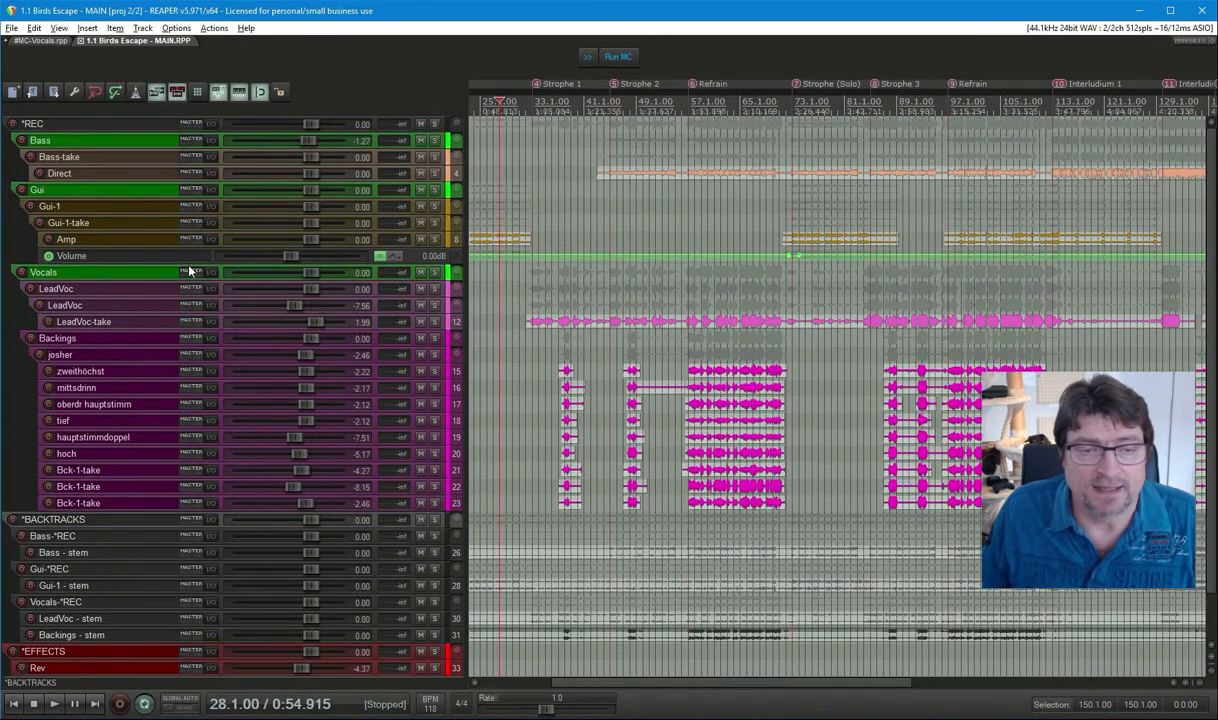
click(459, 124)
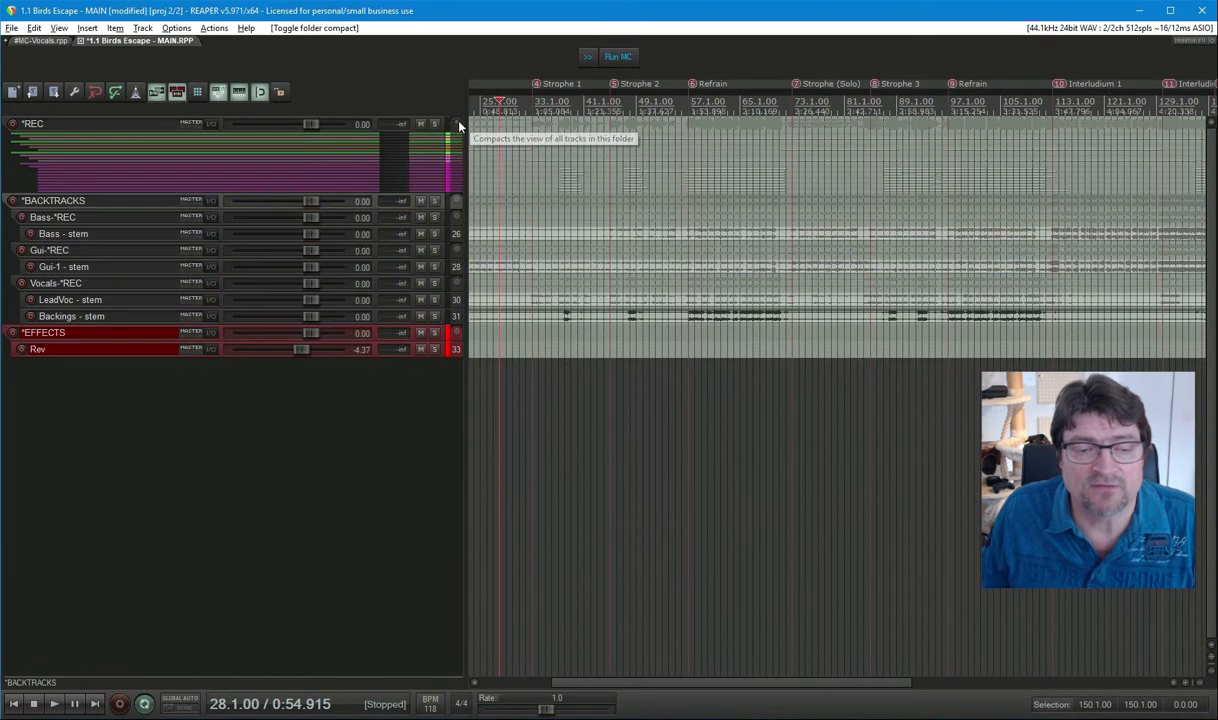
click(459, 124)
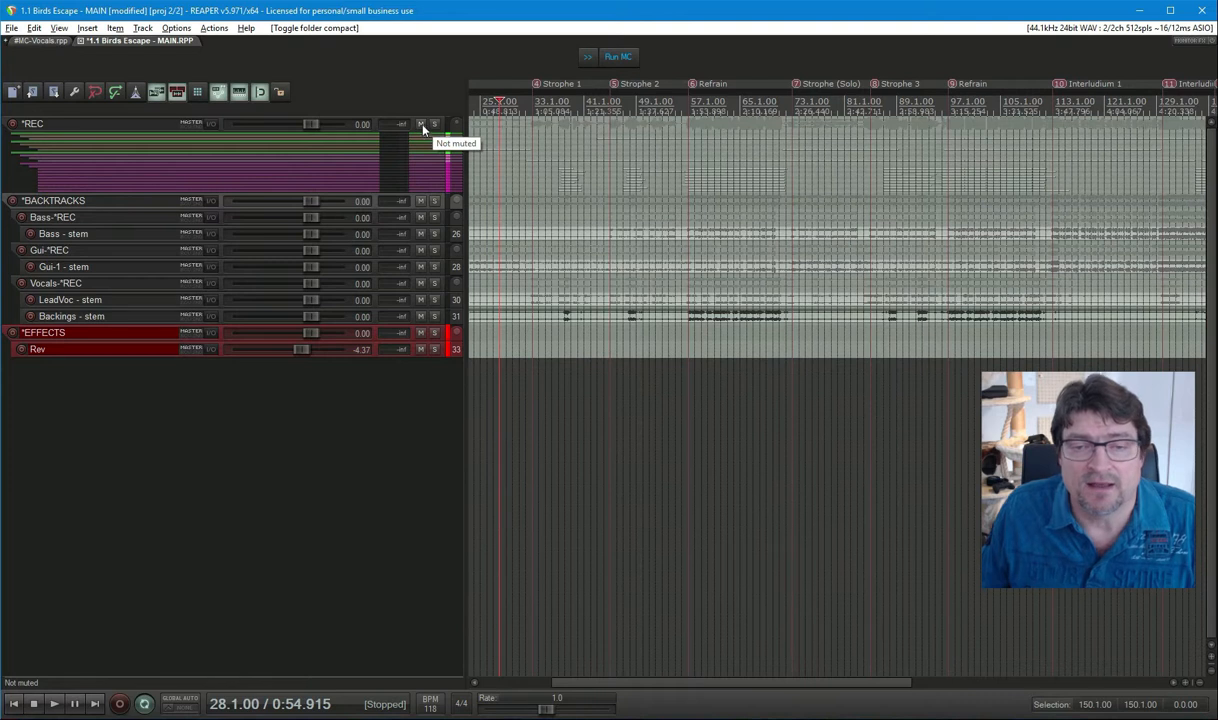
click(421, 124)
click(421, 200)
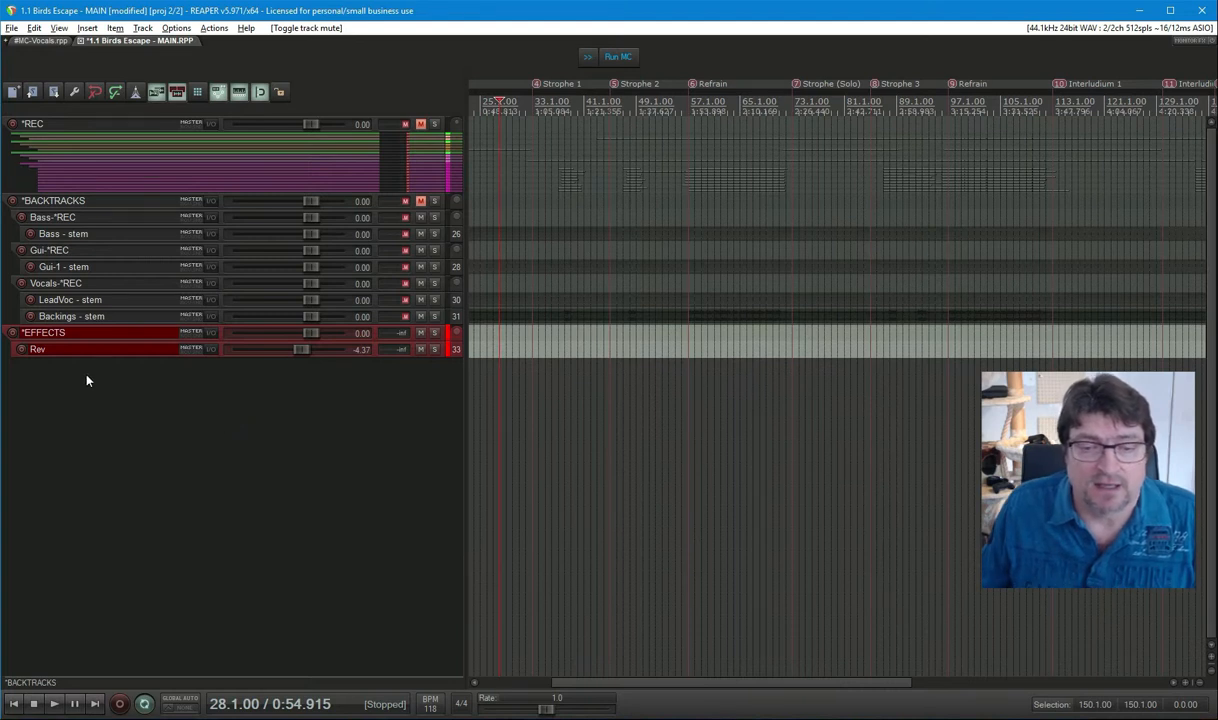
Run MC on the MAIN project, confirm the prompts, and approve copying the >C tracks into *MIX.
click(617, 58)
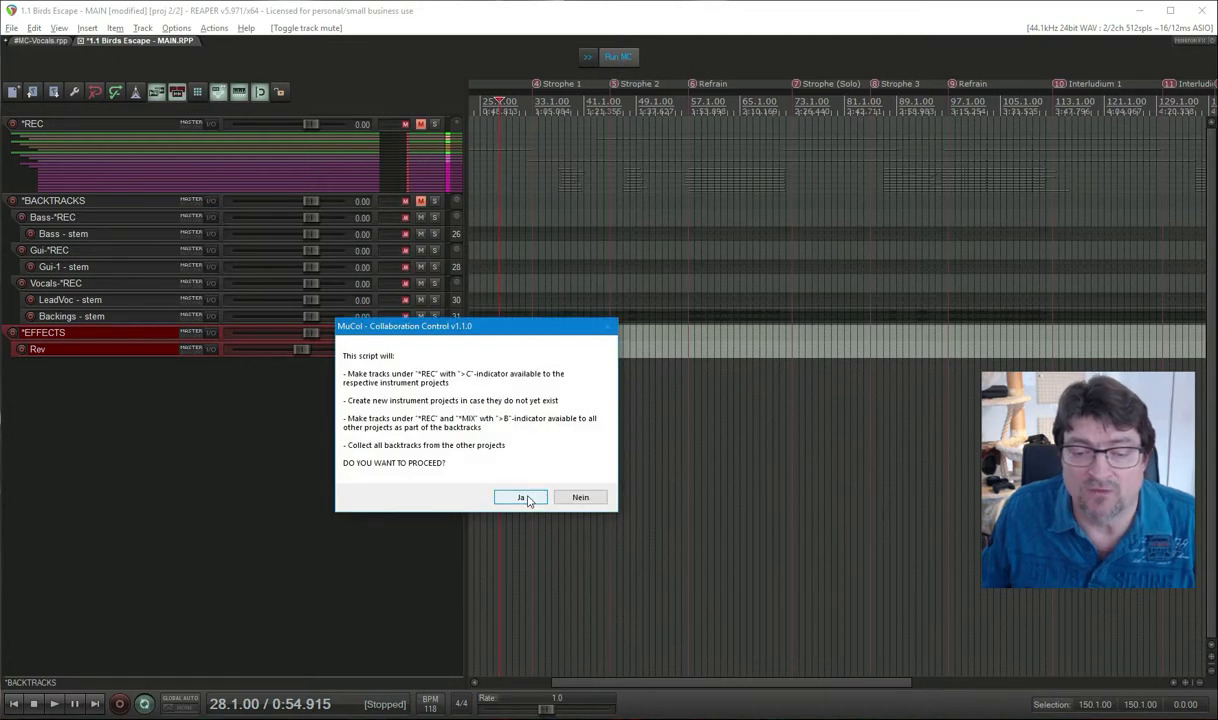
click(522, 499)
click(515, 457)
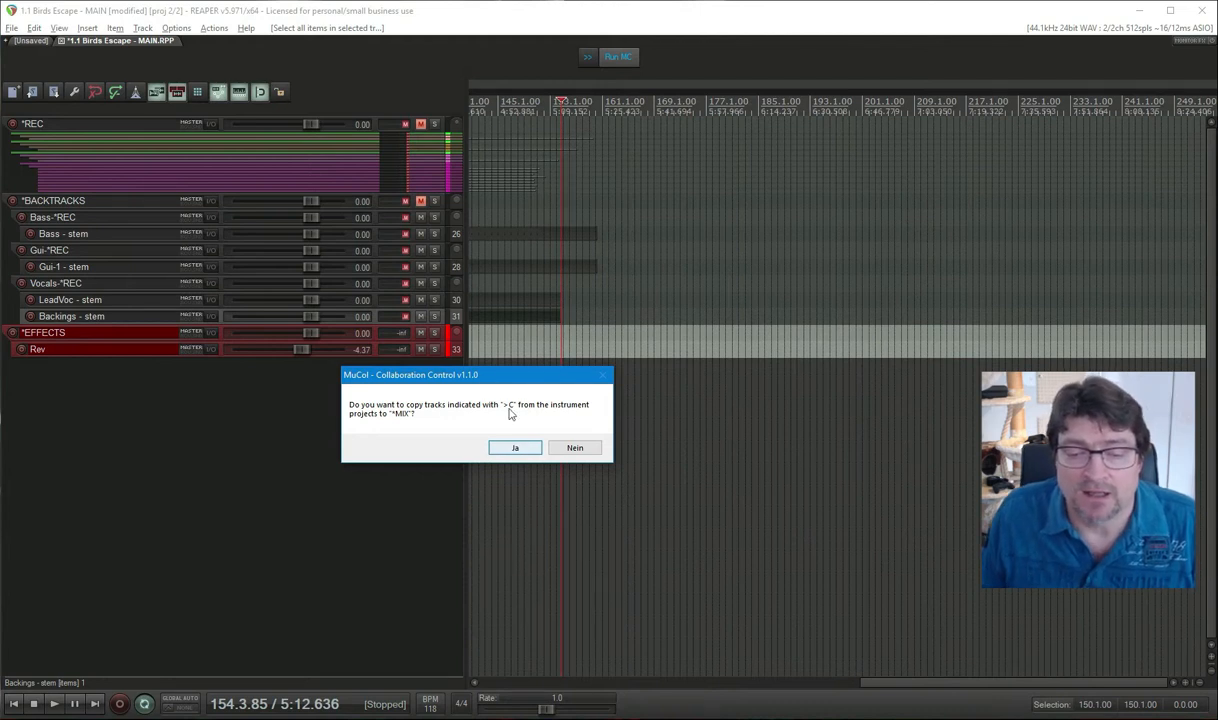
drag(467, 380, 489, 304)
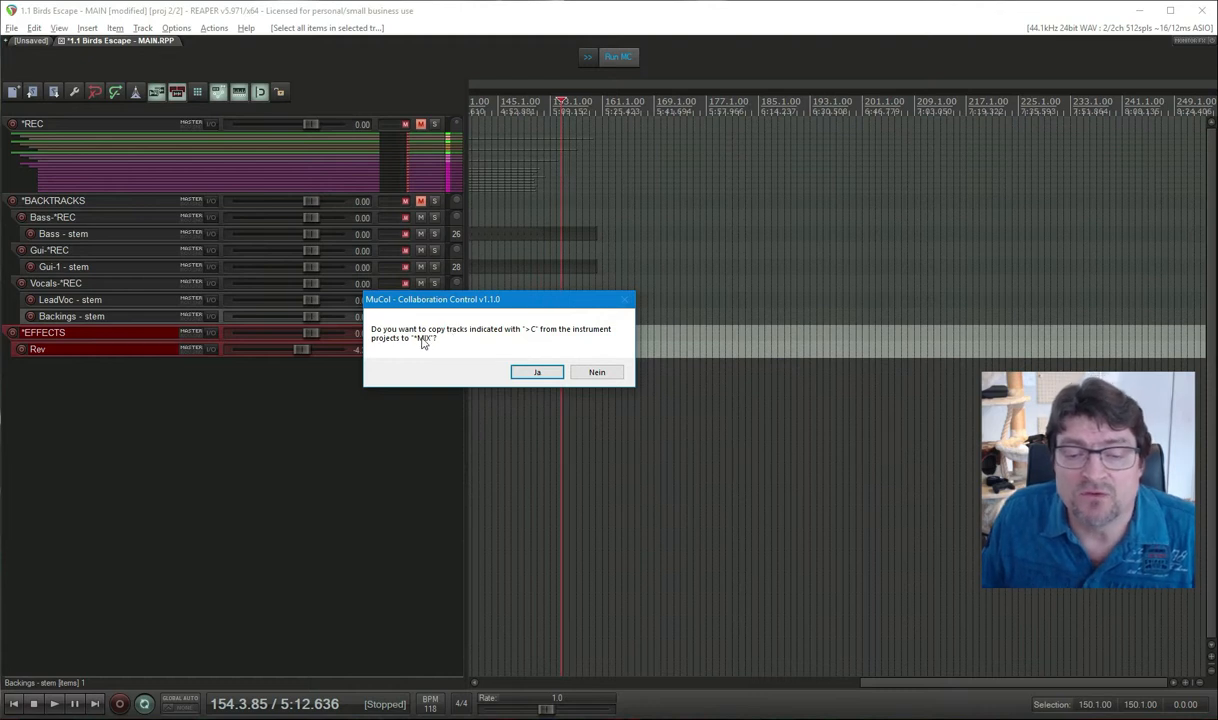
click(538, 373)
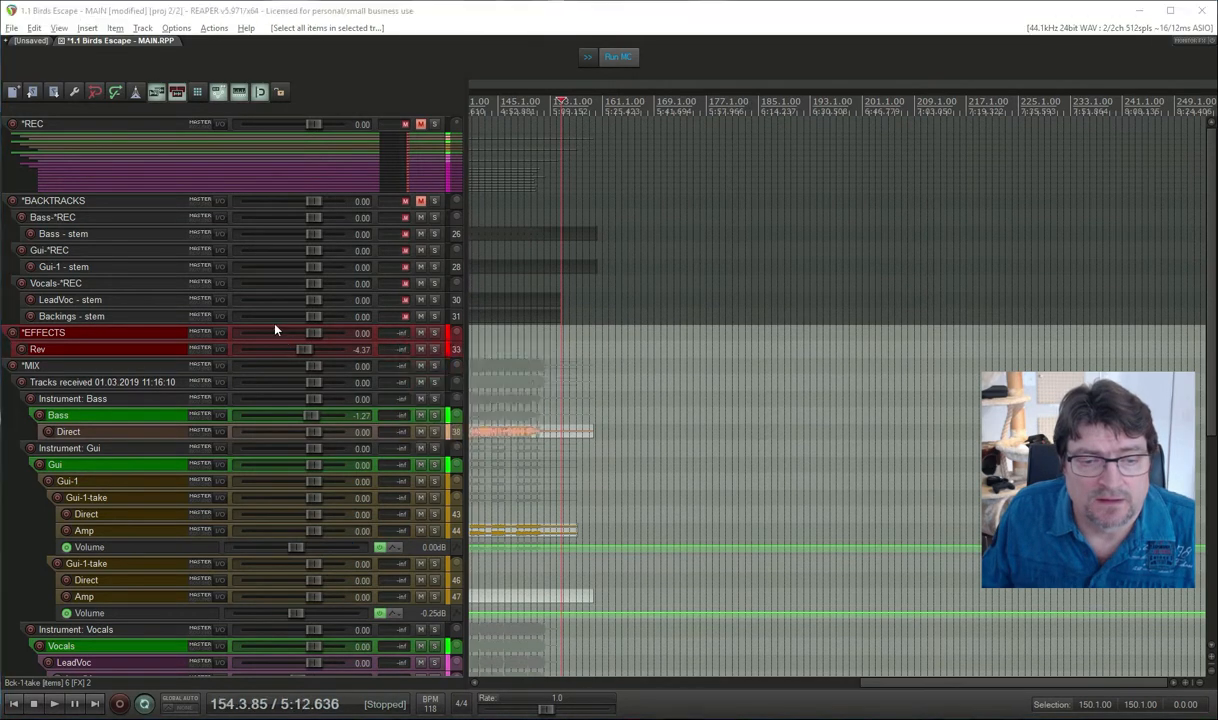
drag(474, 343, 581, 260)
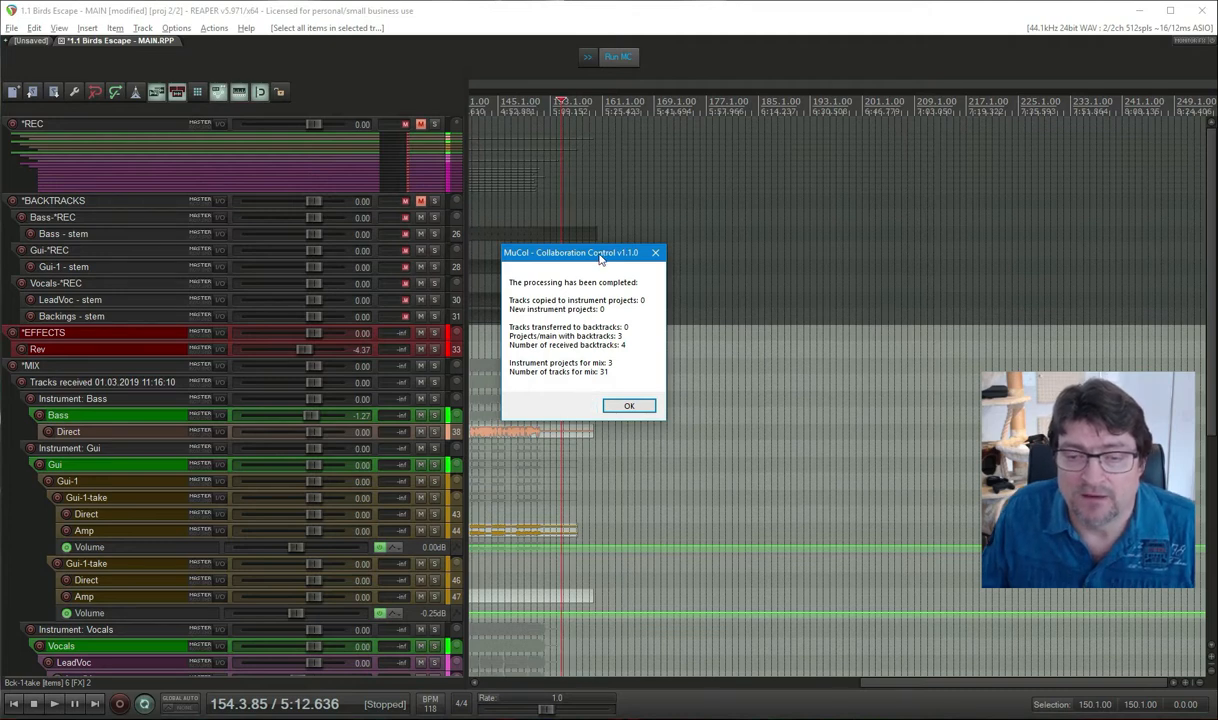
Close the MuCol completion report of 31 tracks gathered into the *MIX folder.
drag(600, 258, 597, 242)
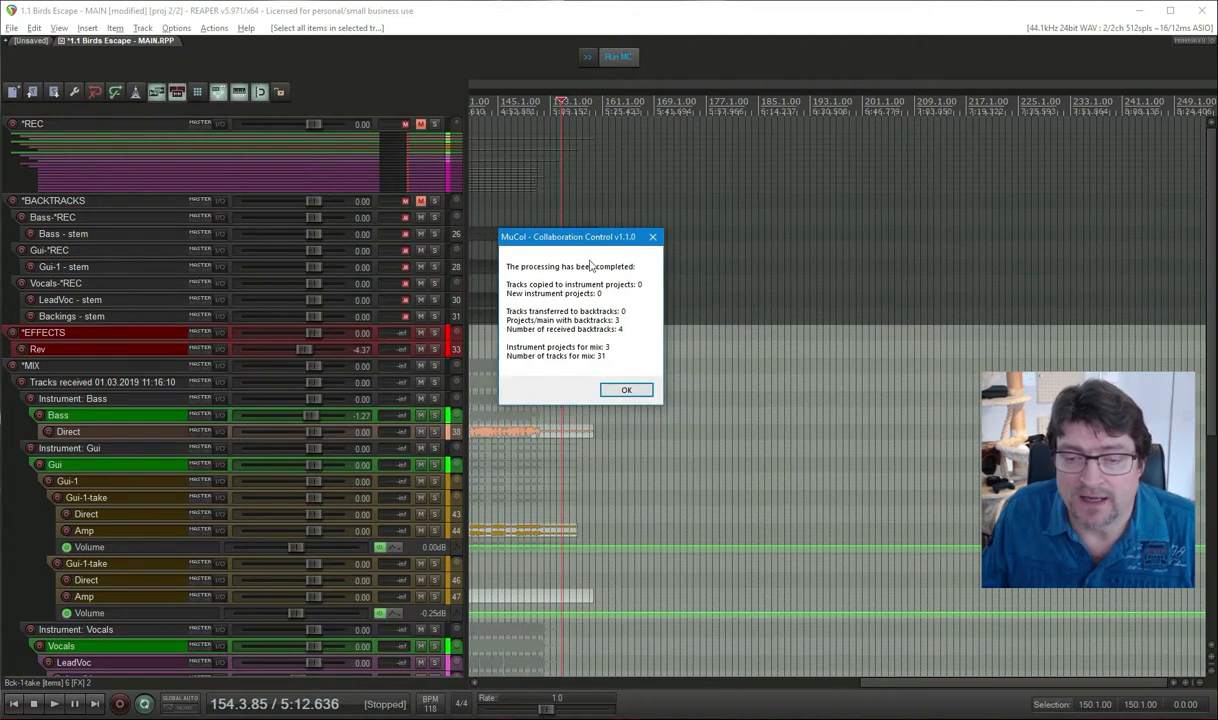
click(627, 392)
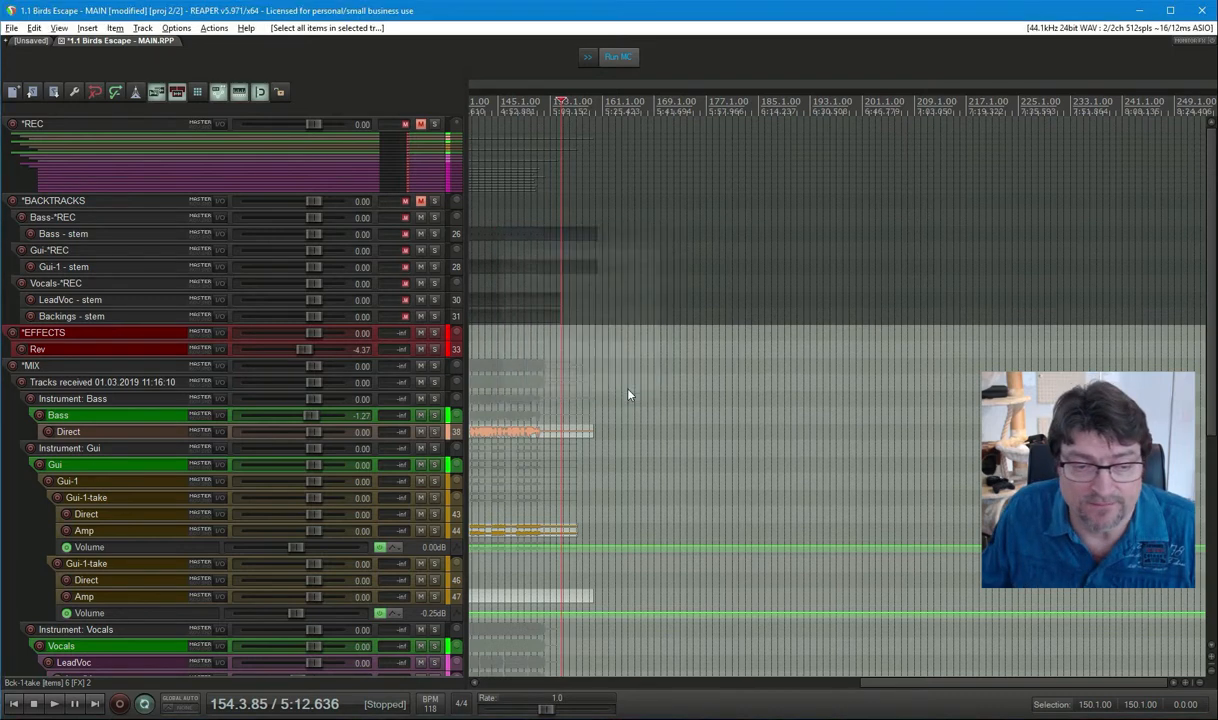
scroll(330, 524, down, 5)
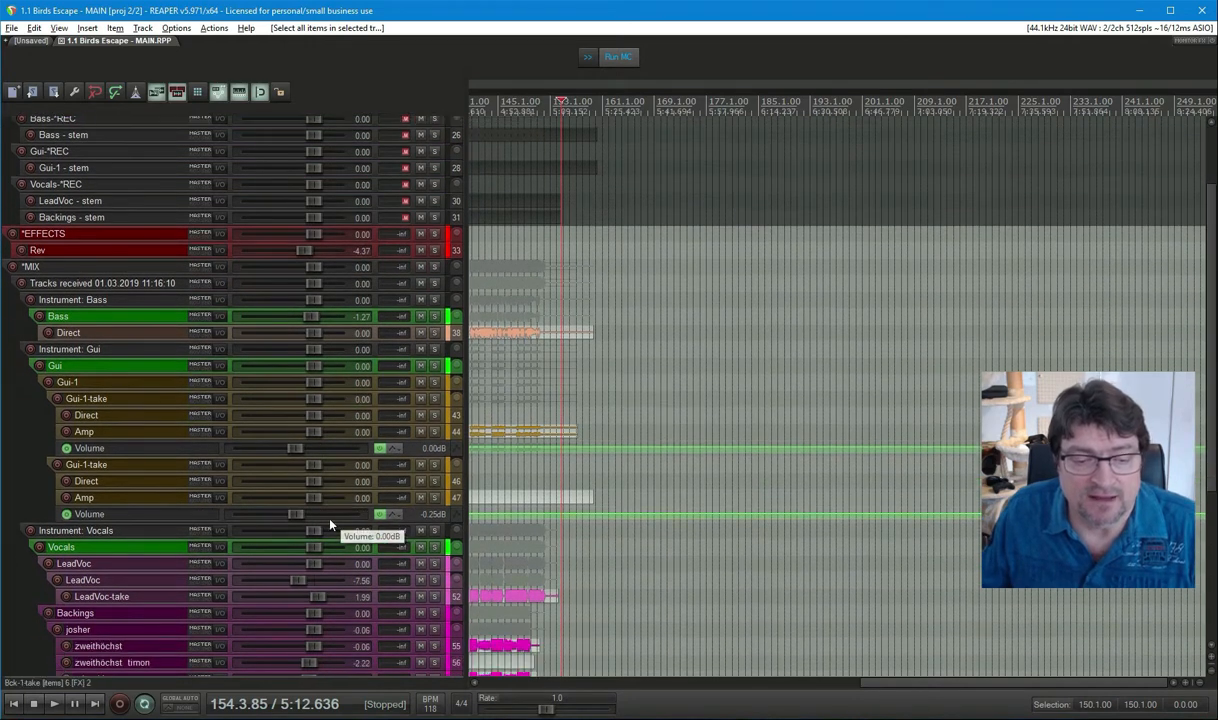
scroll(330, 524, down, 2)
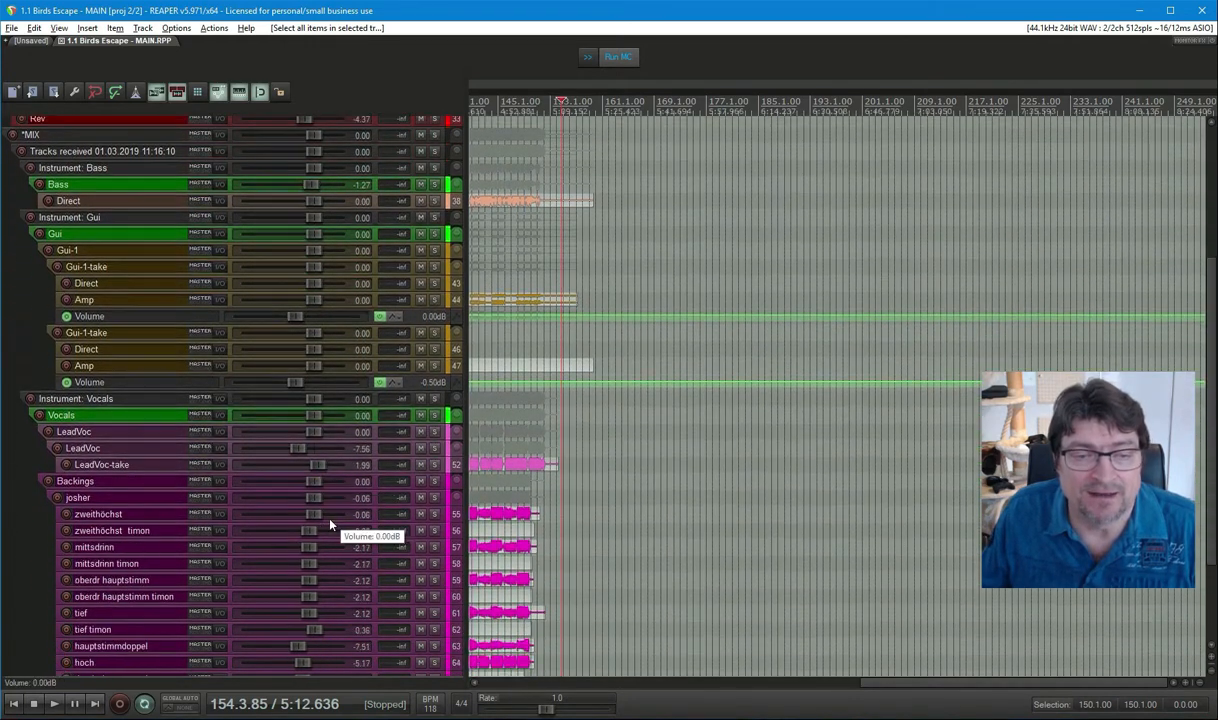
click(90, 137)
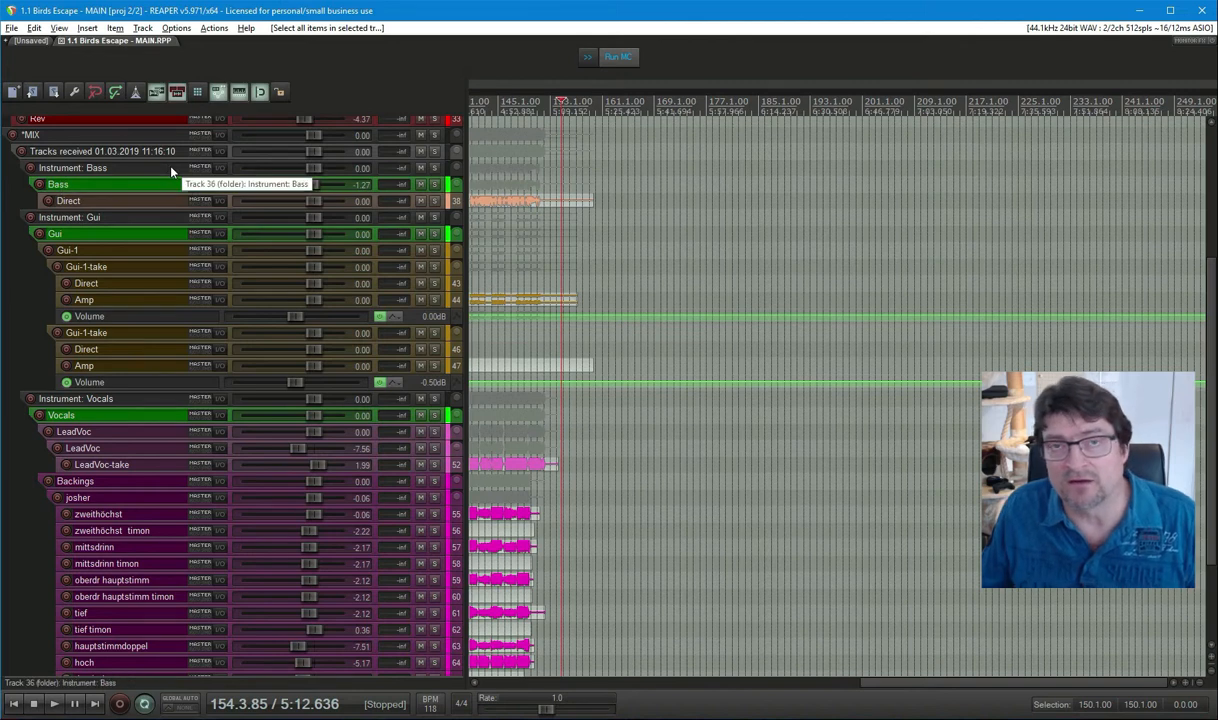
click(120, 185)
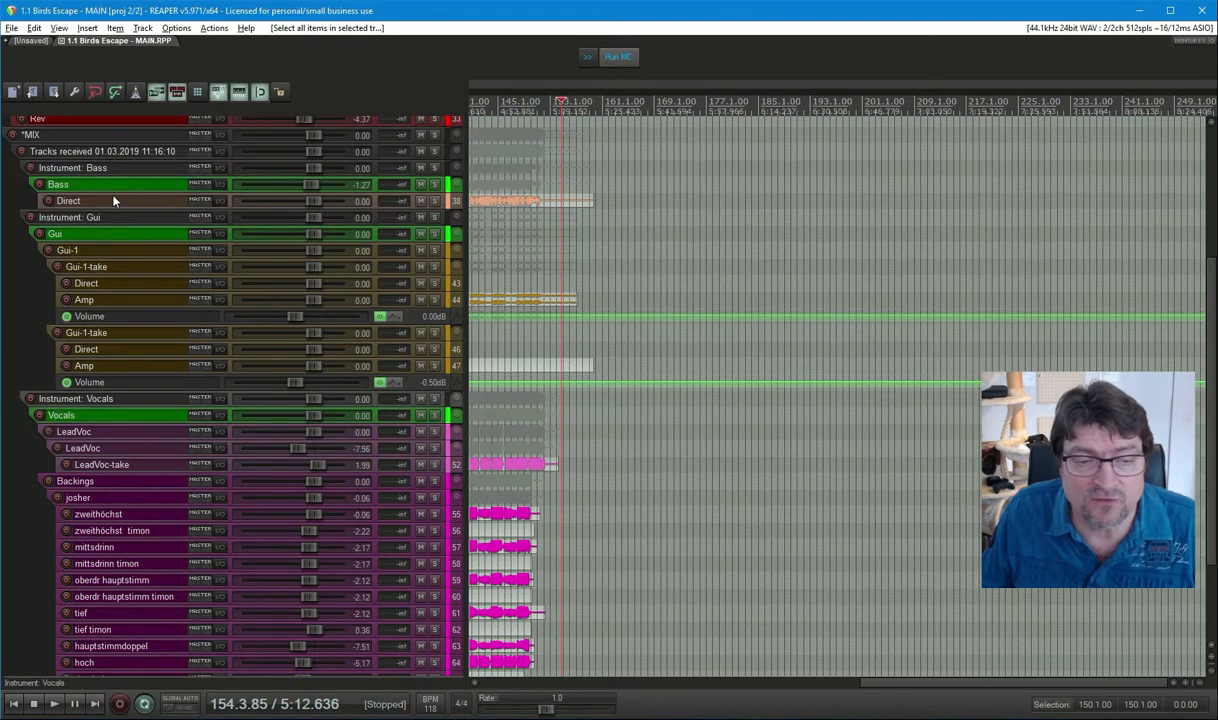
scroll(165, 437, down, 4)
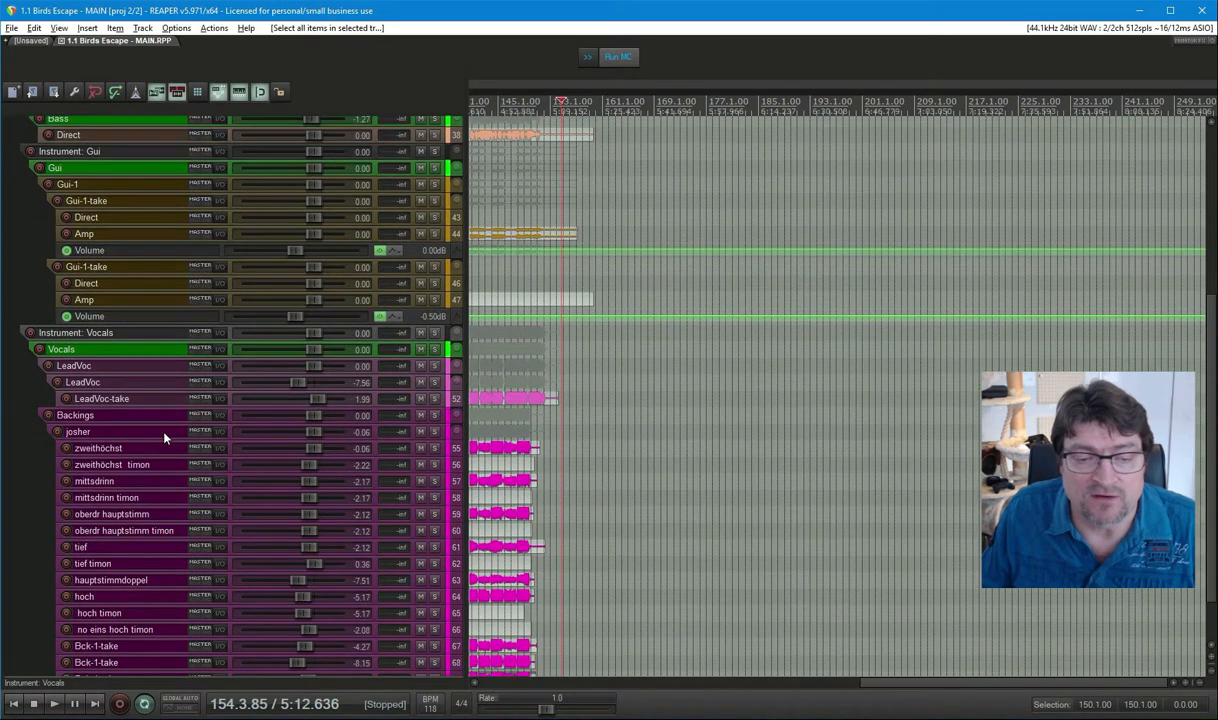
scroll(165, 437, up, 2)
scroll(165, 437, up, 5)
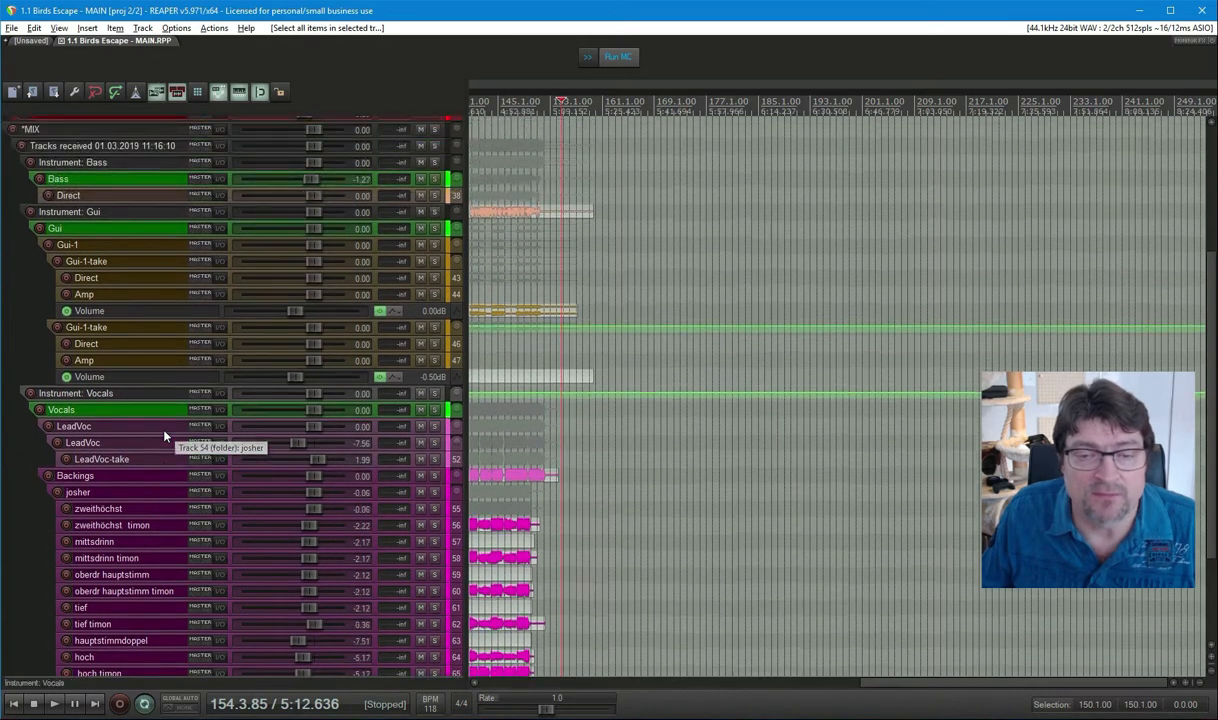
scroll(165, 437, down, 3)
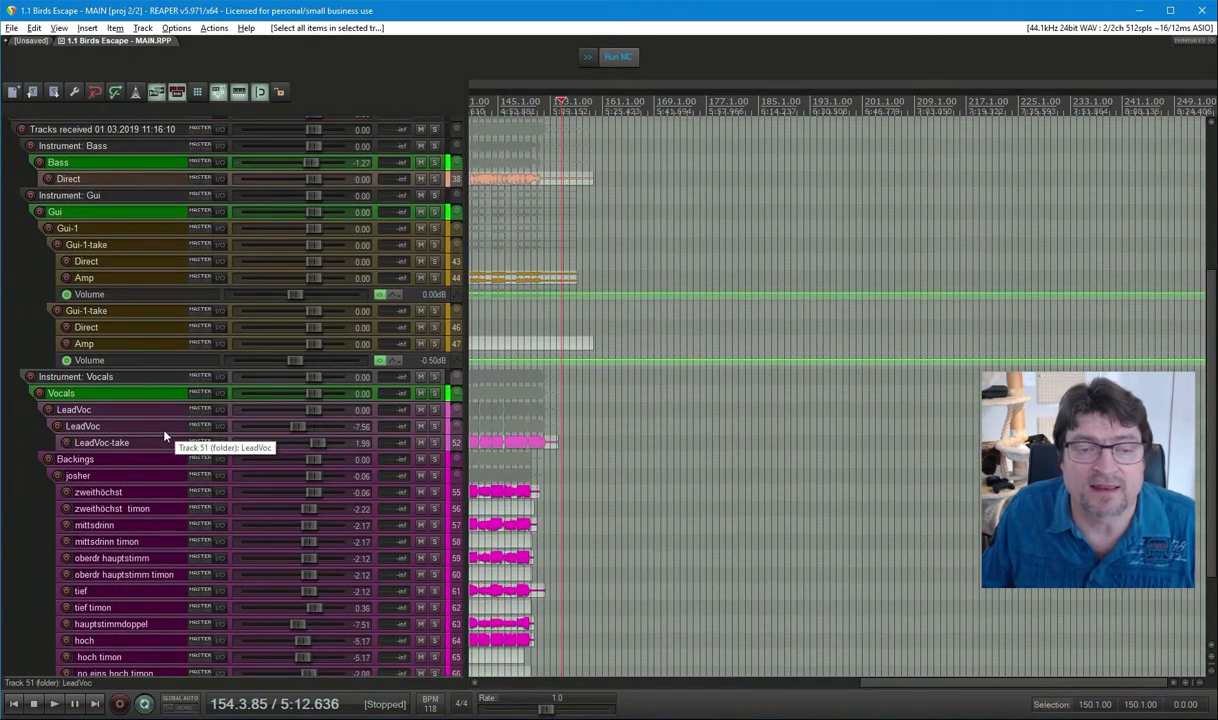
scroll(165, 437, up, 2)
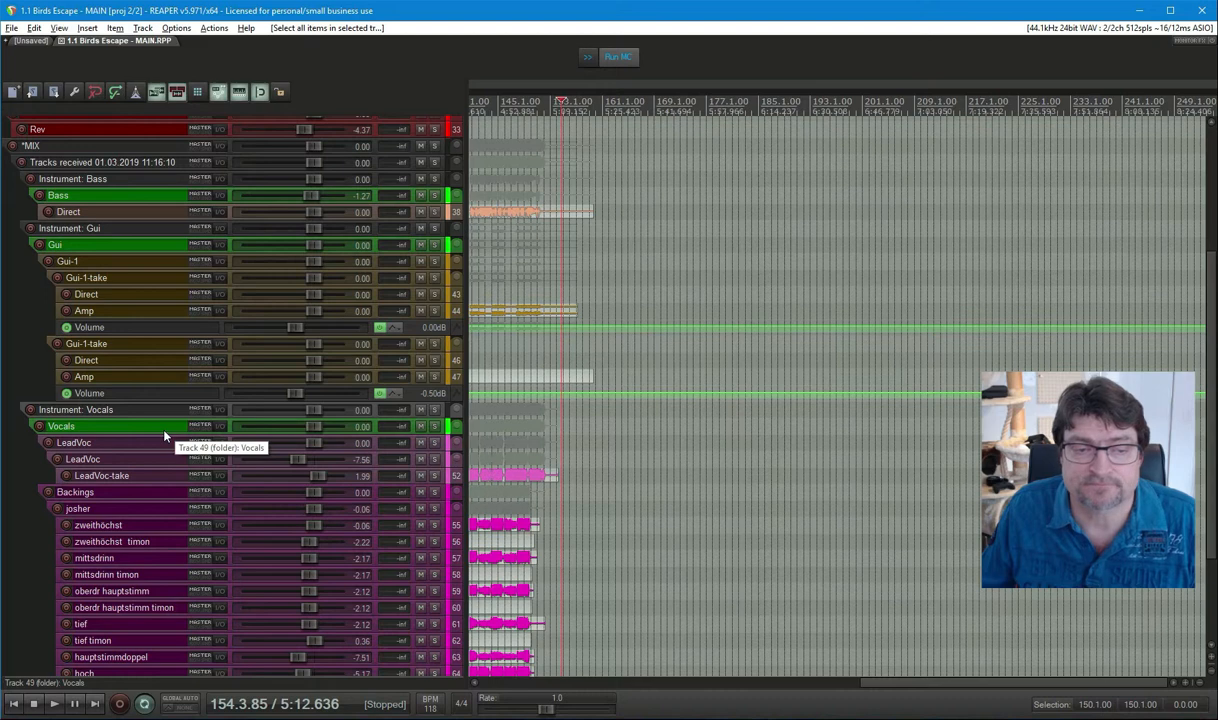
scroll(165, 435, down, 5)
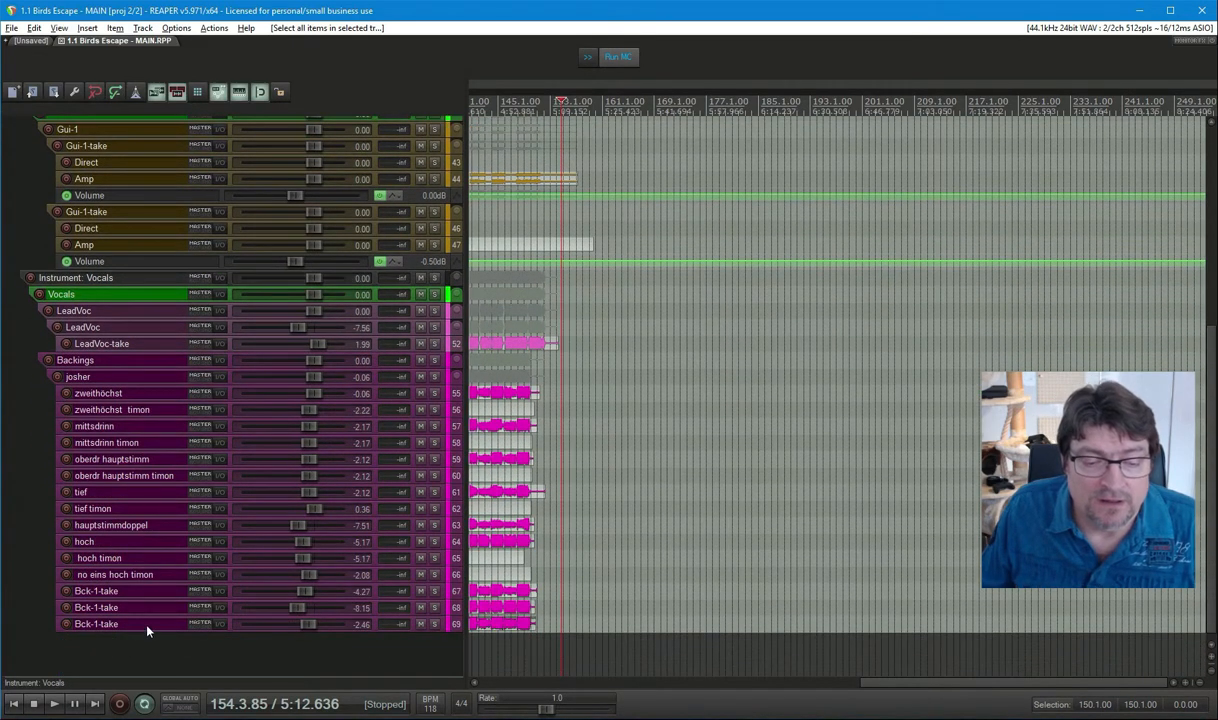
scroll(143, 464, up, 8)
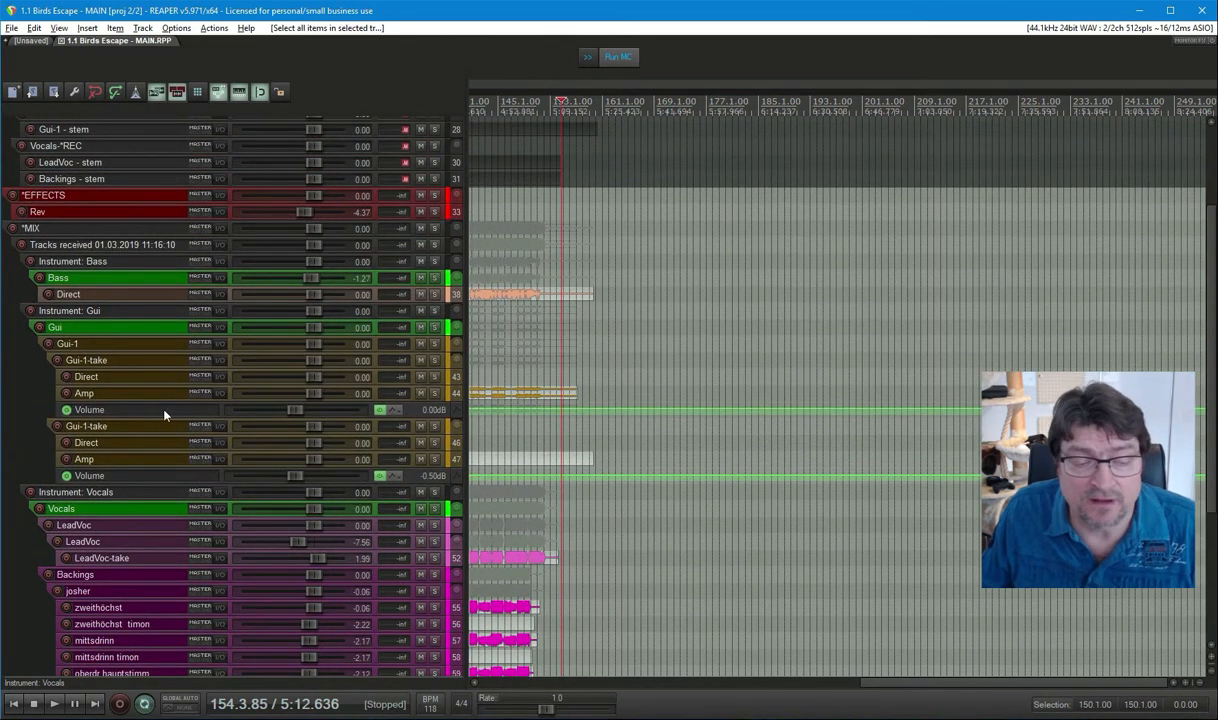
click(134, 511)
scroll(145, 398, down, 1)
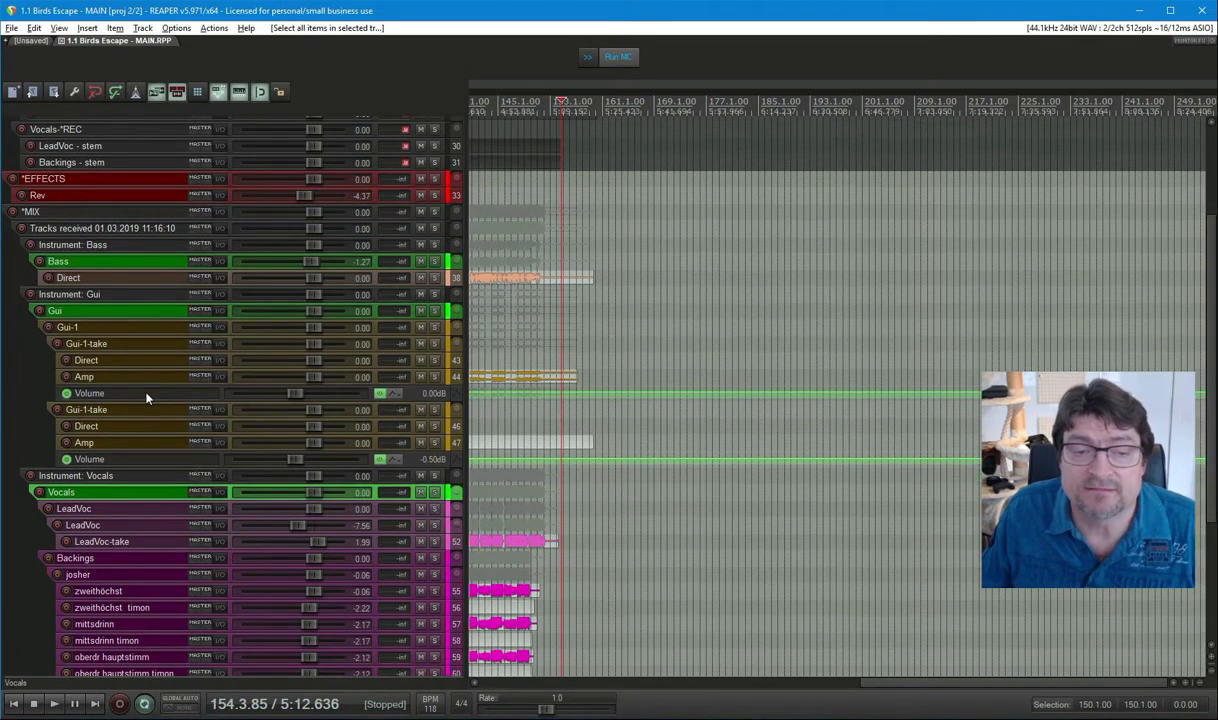
scroll(145, 398, up, 5)
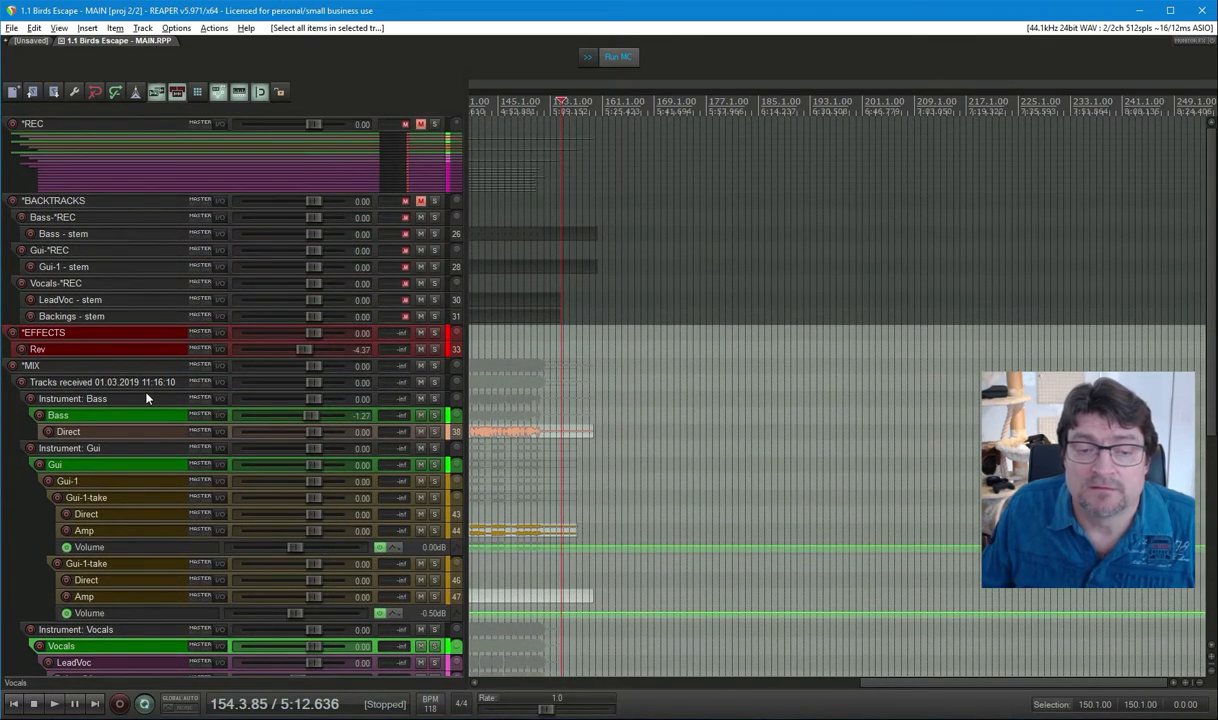